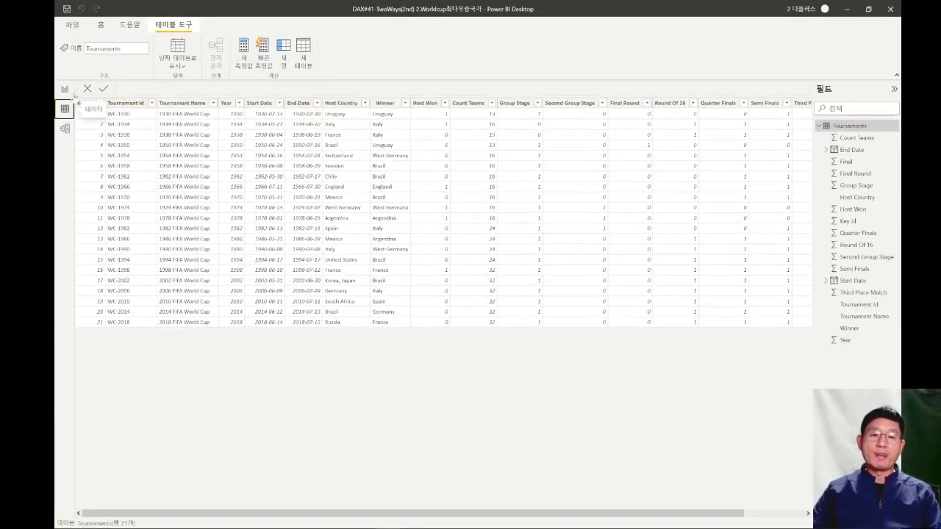
- Switch from the Tournaments data to the report page 2.최다우승국
left_click(65, 90)
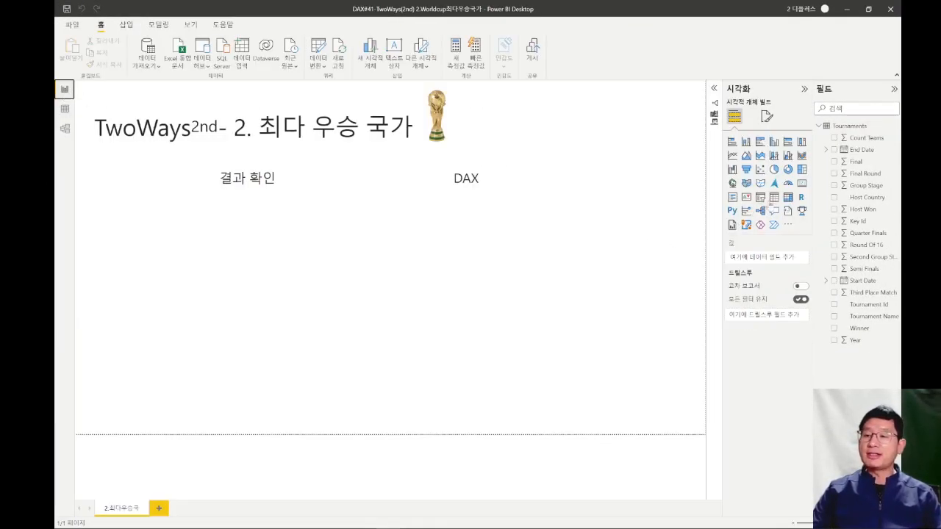
left_click(774, 197)
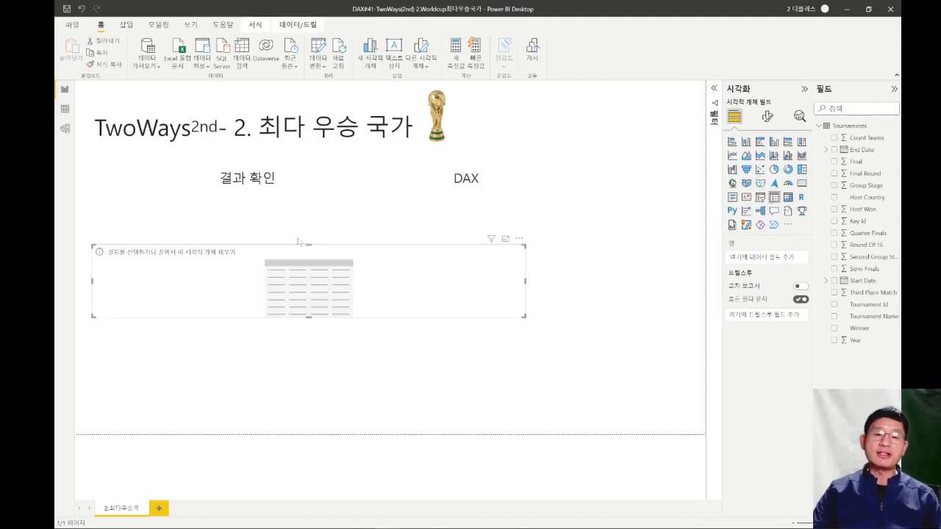
left_click_drag(523, 316, 389, 410)
left_click_drag(362, 252, 376, 209)
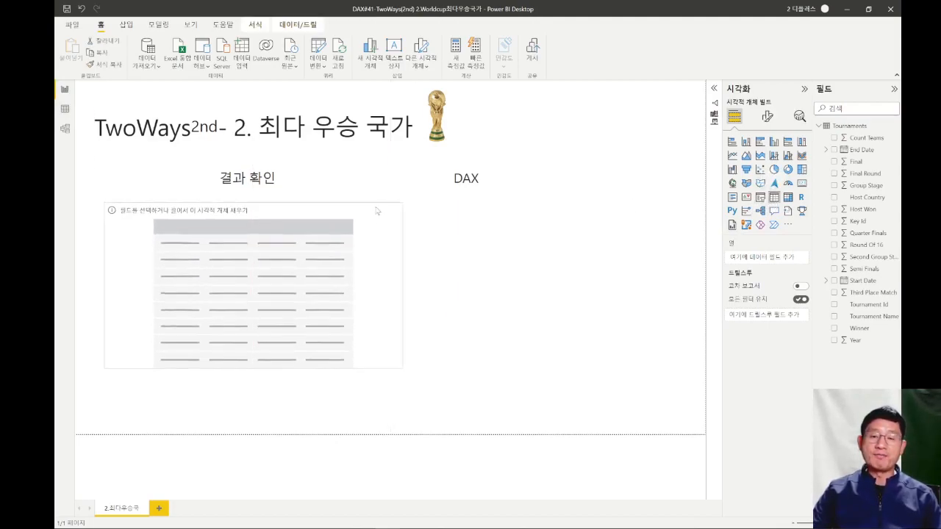
left_click_drag(401, 364, 399, 393)
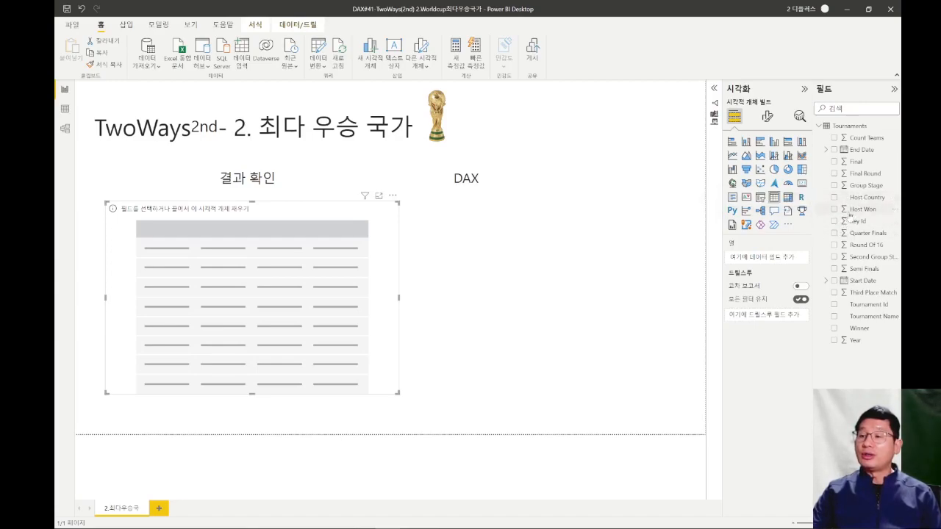
left_click_drag(853, 212, 765, 259)
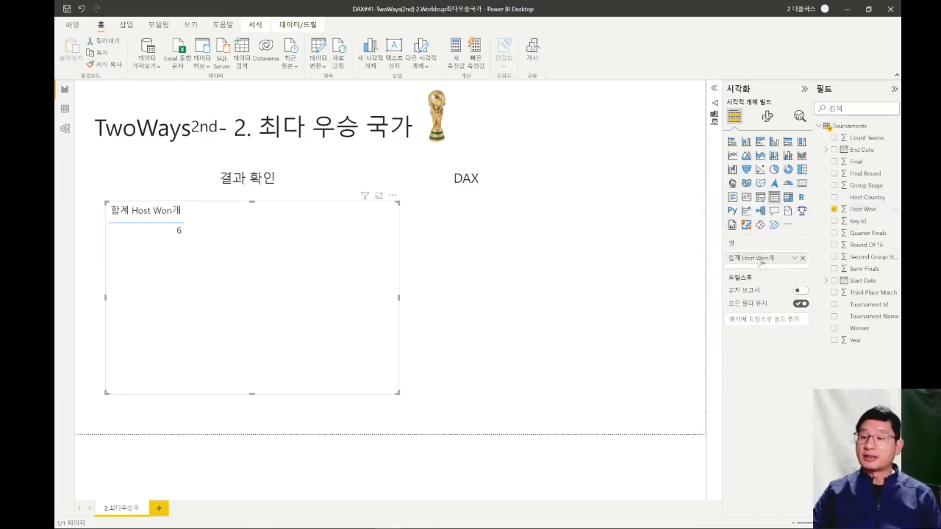
left_click(794, 258)
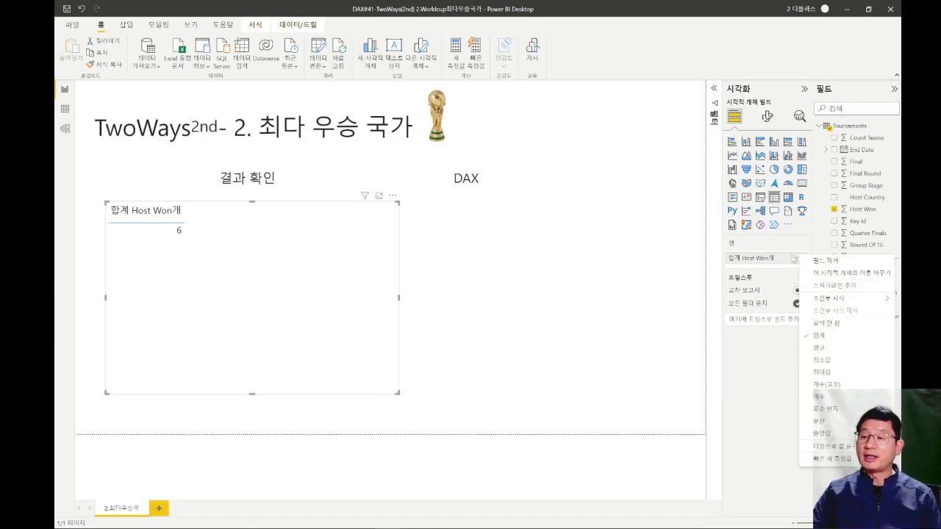
left_click(820, 327)
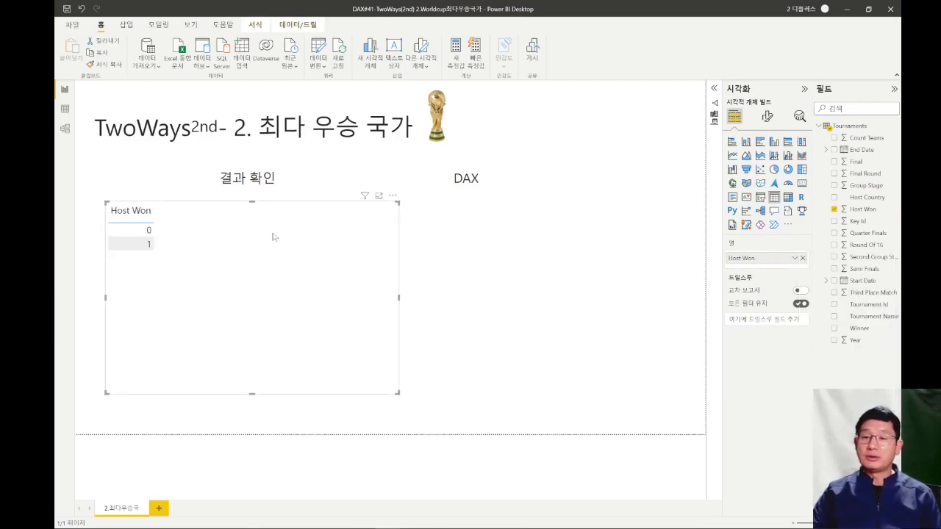
key("Delete")
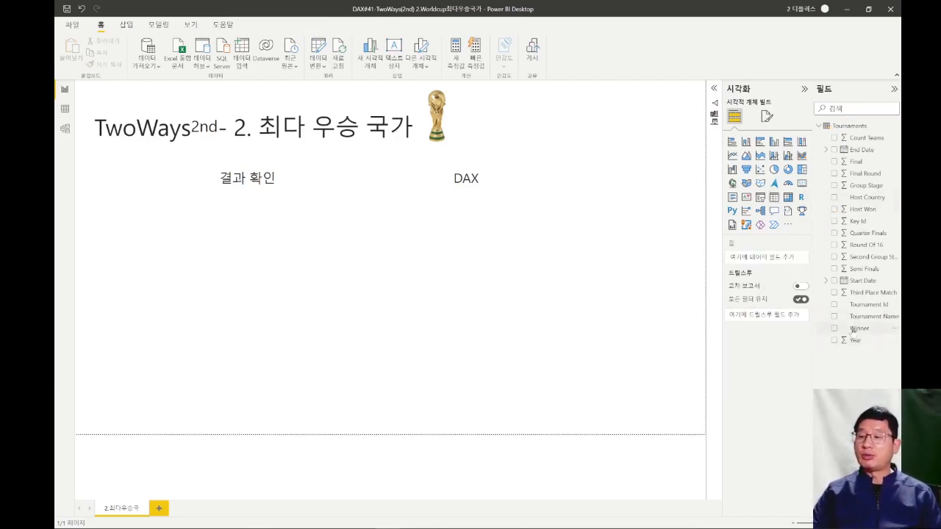
left_click_drag(855, 327, 794, 365)
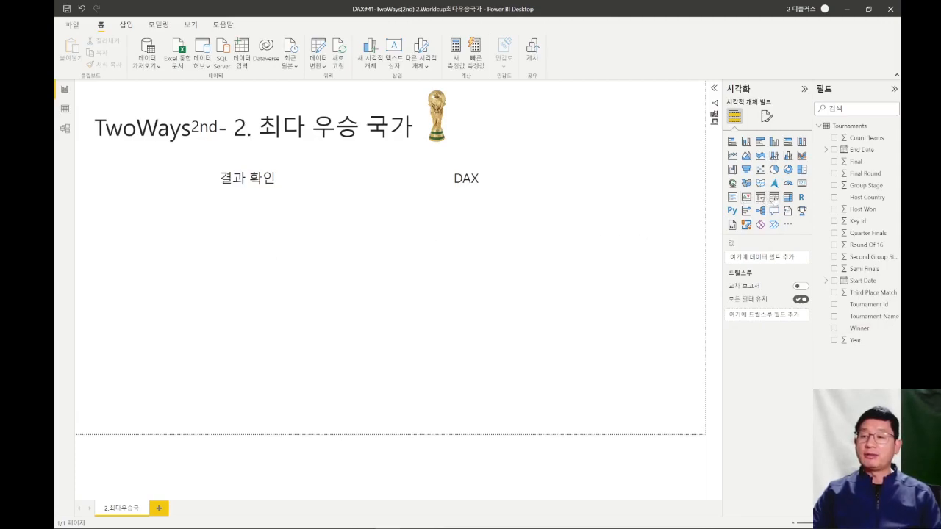
- Add a table visual beneath the 결과 확인 heading, make it narrower and taller, and show the Winner field in it
left_click(774, 197)
left_click_drag(329, 257, 337, 226)
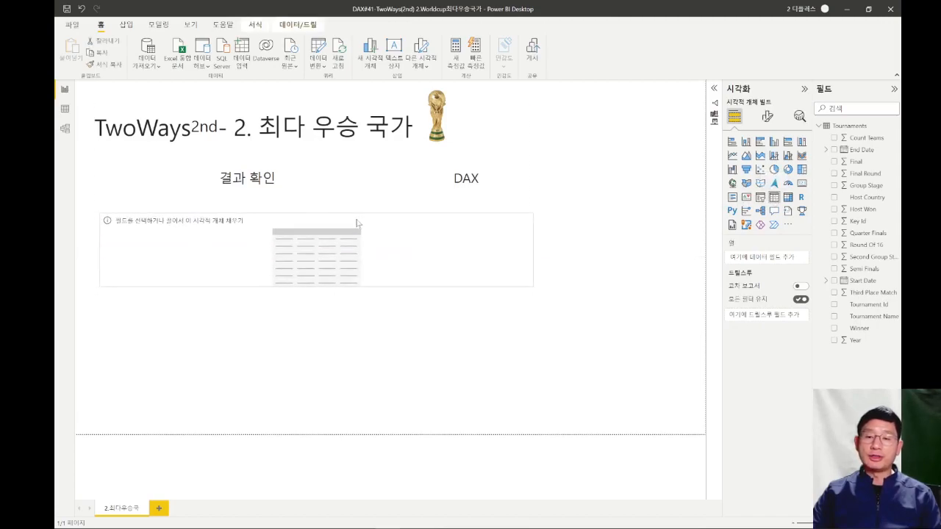
left_click_drag(530, 283, 388, 398)
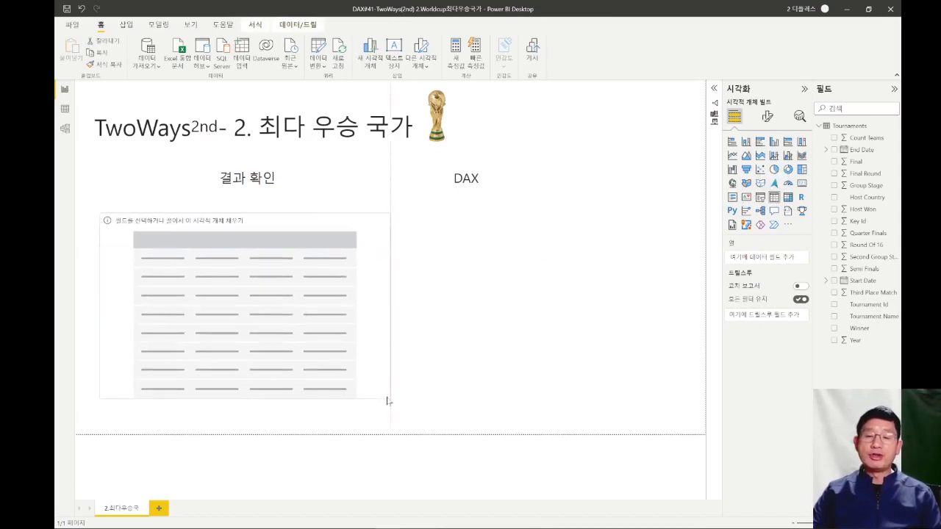
left_click_drag(356, 247, 372, 237)
left_click(834, 329)
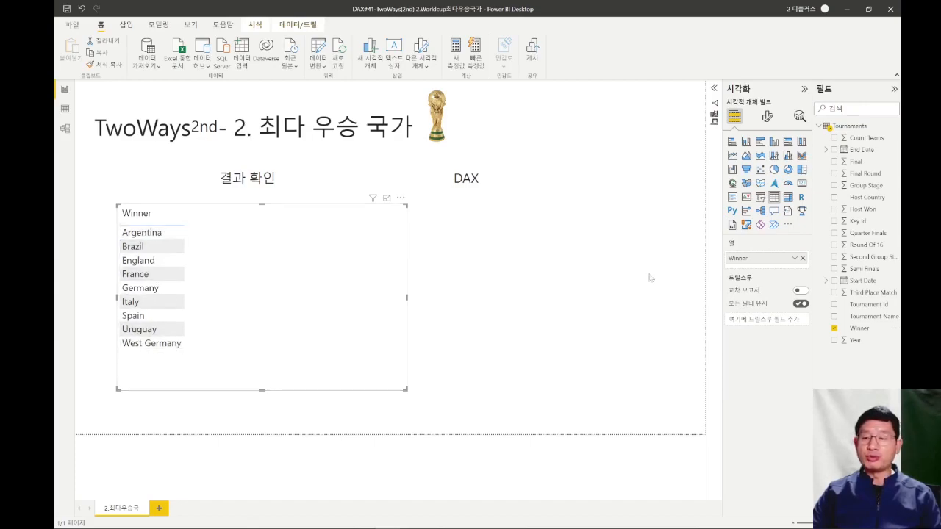
- Add Winner to the table a second time summarized as a count (개수), and sort the rows by that count in descending order
left_click_drag(850, 332, 784, 272)
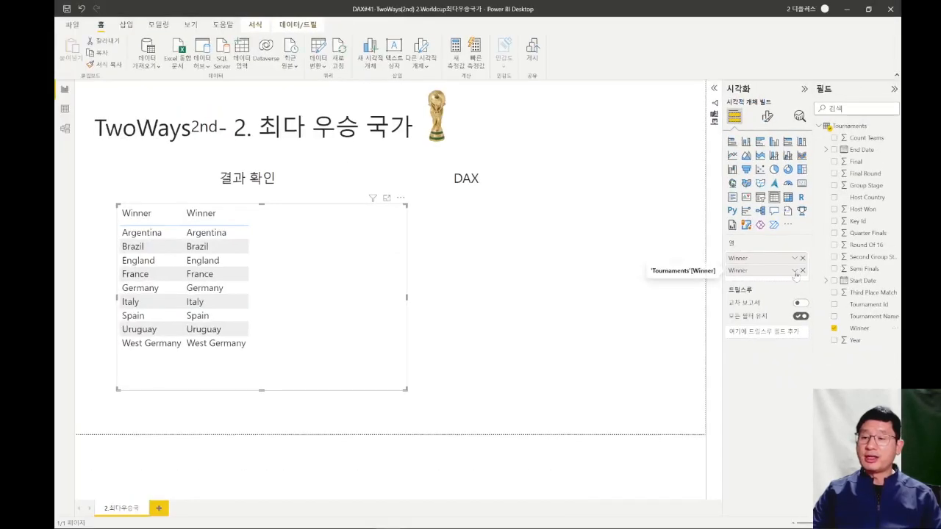
left_click(688, 261)
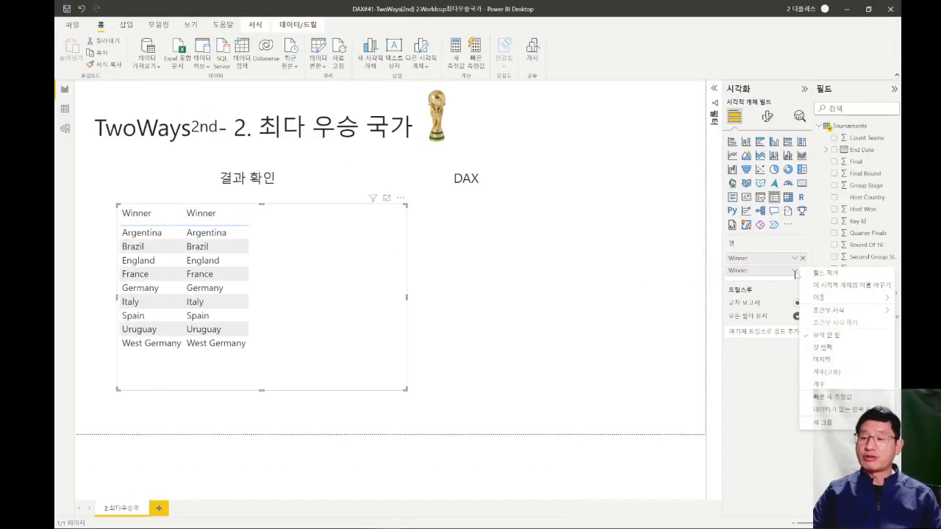
left_click(822, 390)
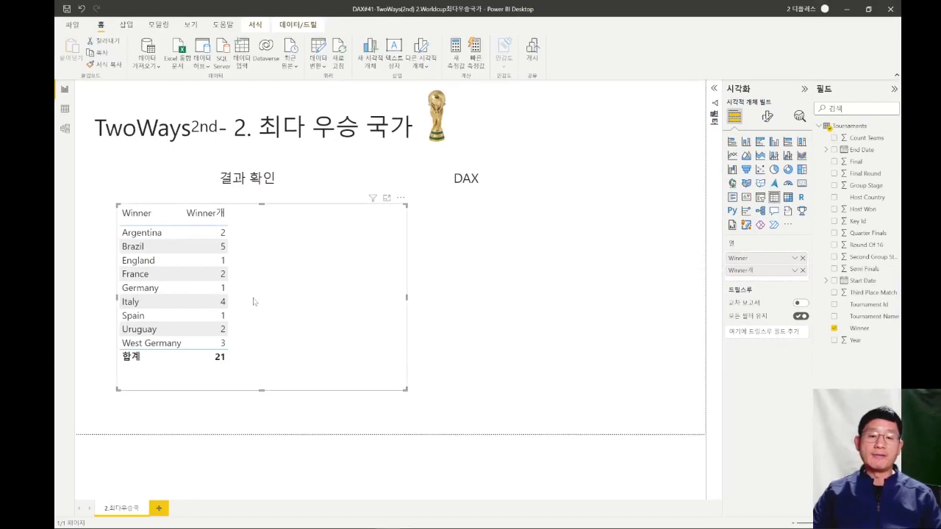
left_click(211, 218)
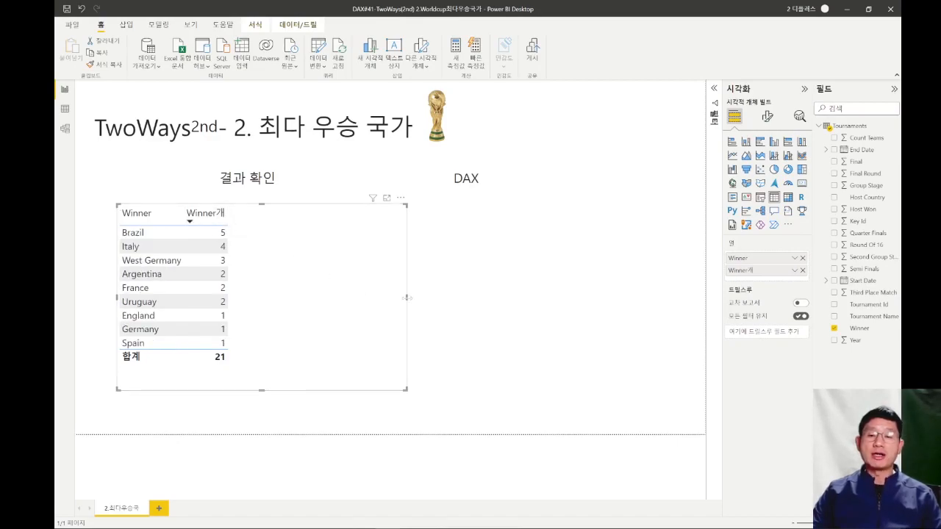
- Narrow the winners table visual and center it under the 결과 확인 heading
left_click_drag(394, 302, 294, 306)
left_click_drag(273, 245, 333, 248)
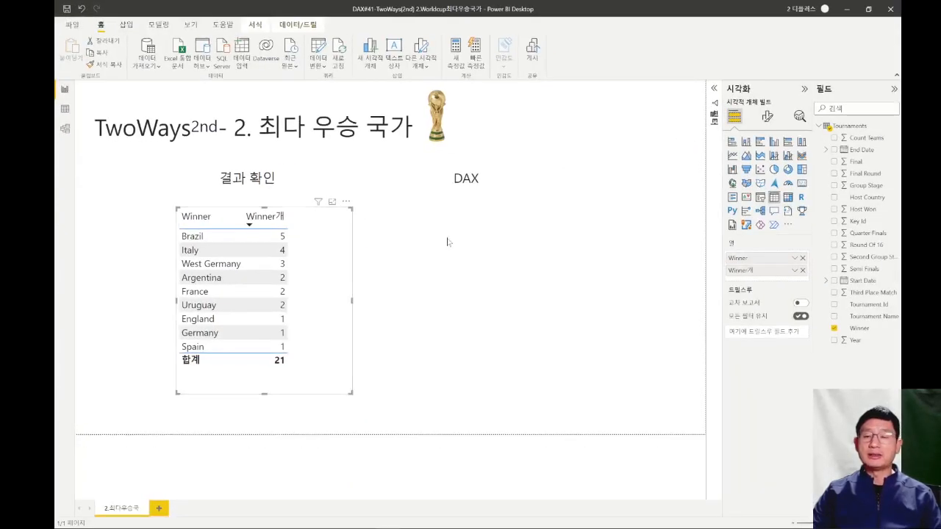
left_click(703, 252)
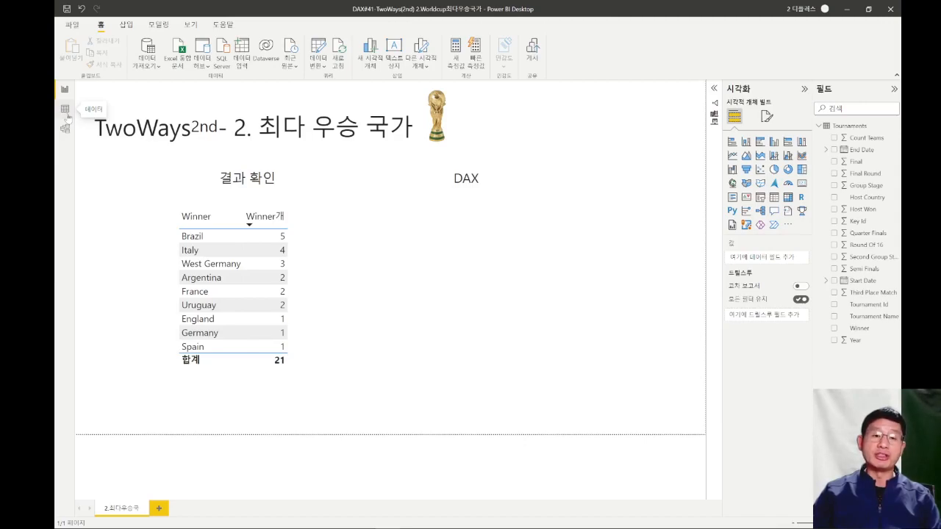
- Create a calculated table in the data view named 테이블-2, with its formula starting on a second line
left_click(66, 110)
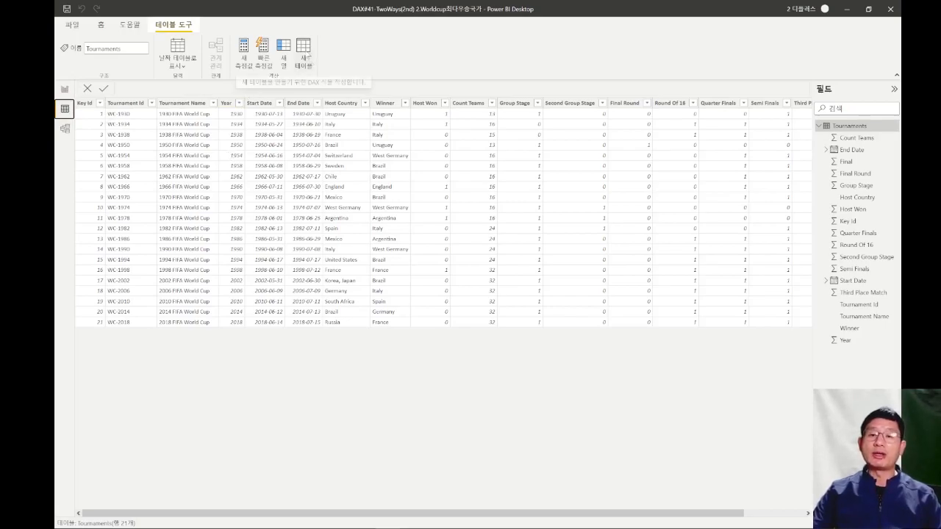
left_click(303, 53)
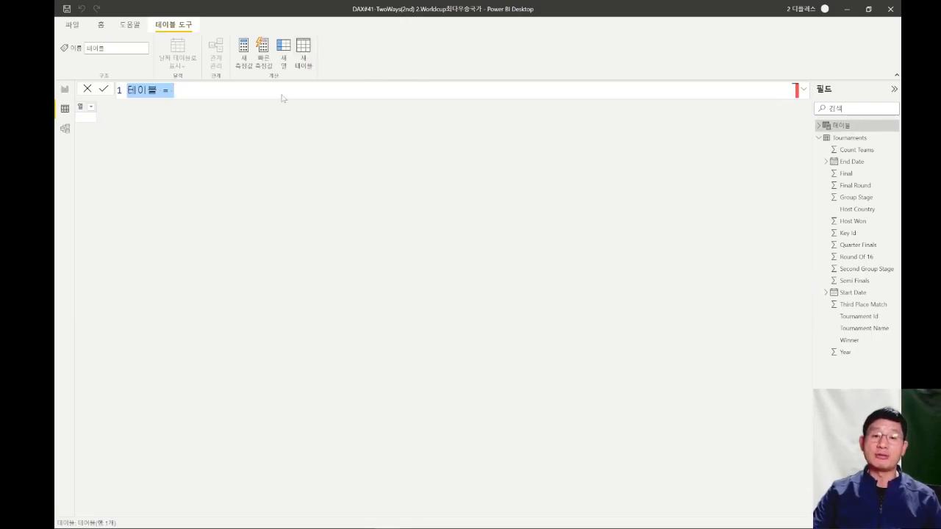
left_click(156, 91)
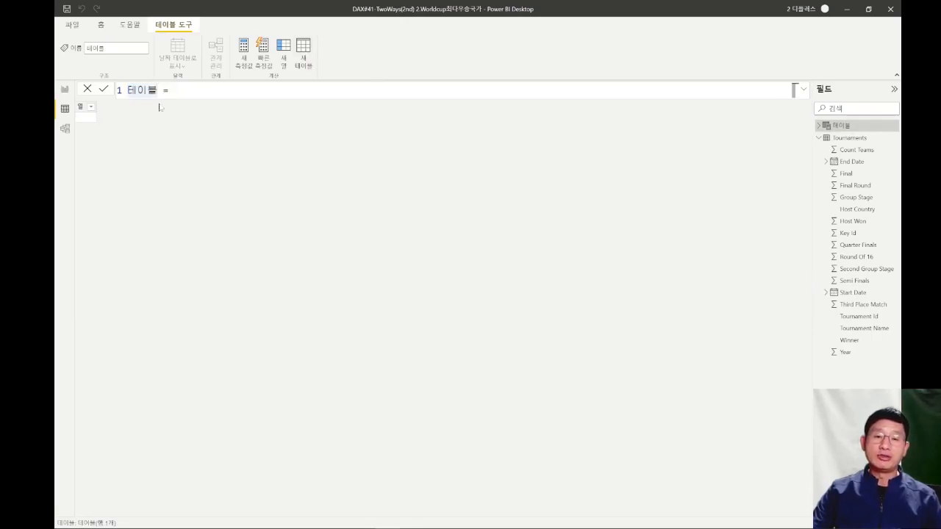
type("-")
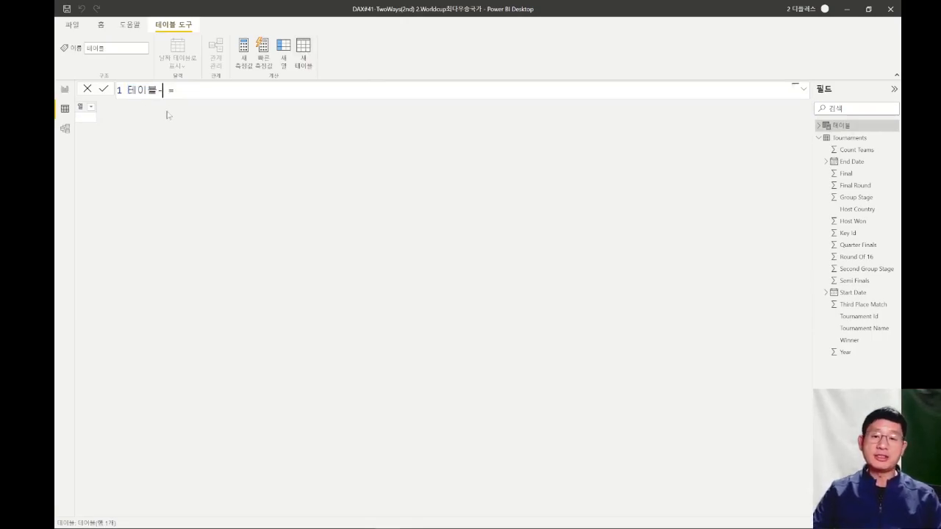
type("2")
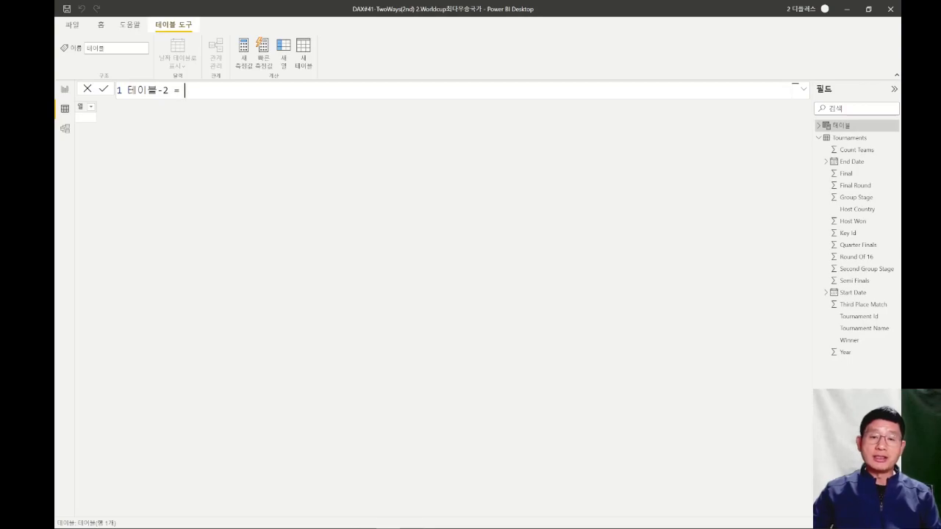
key("shift+Return")
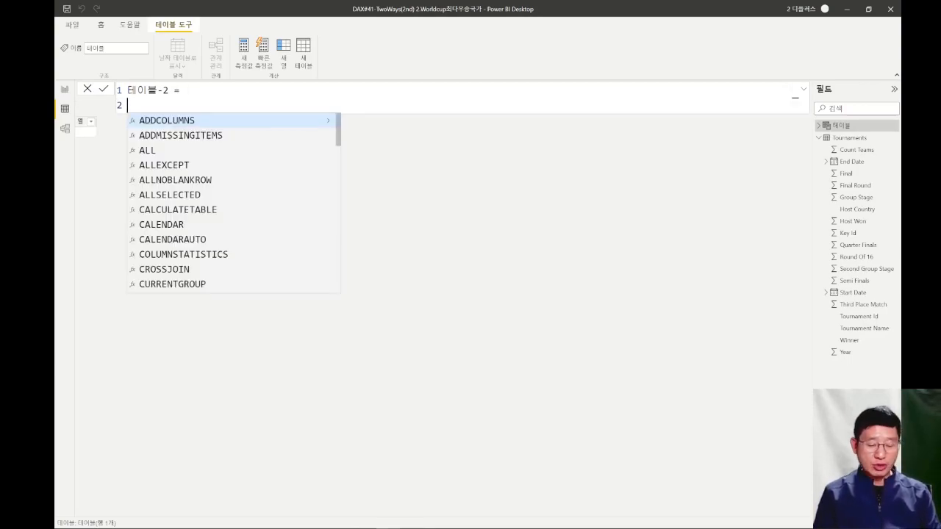
- Begin the 테이블-2 formula with the SUMMARIZE function, using Tournaments as its source table
type("SUM")
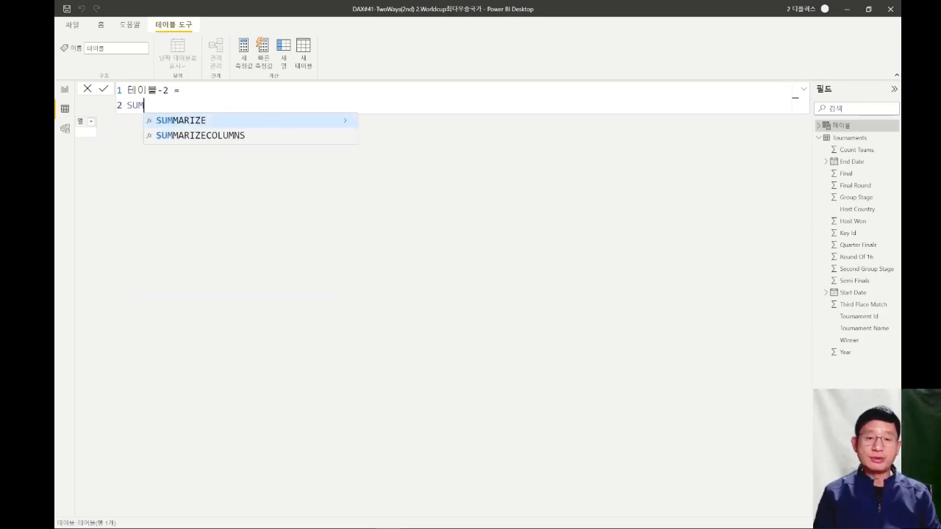
left_click(254, 121)
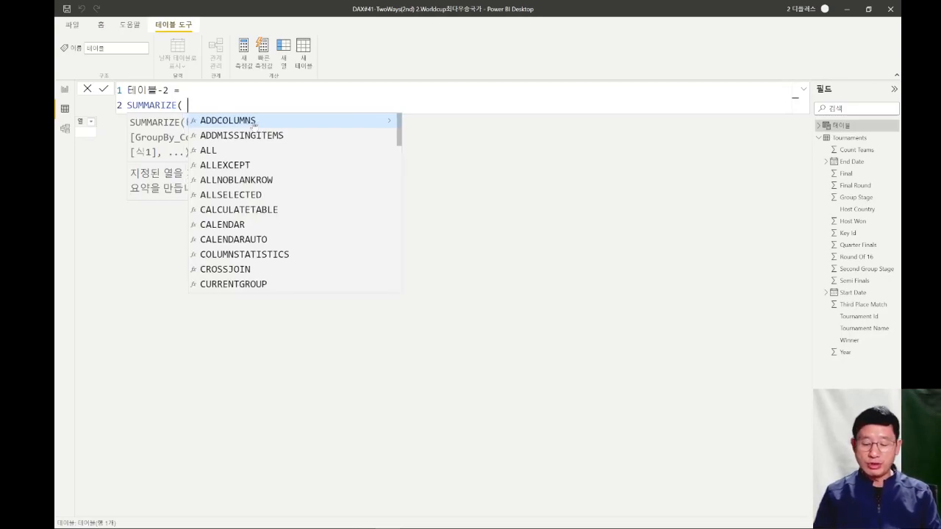
type("To")
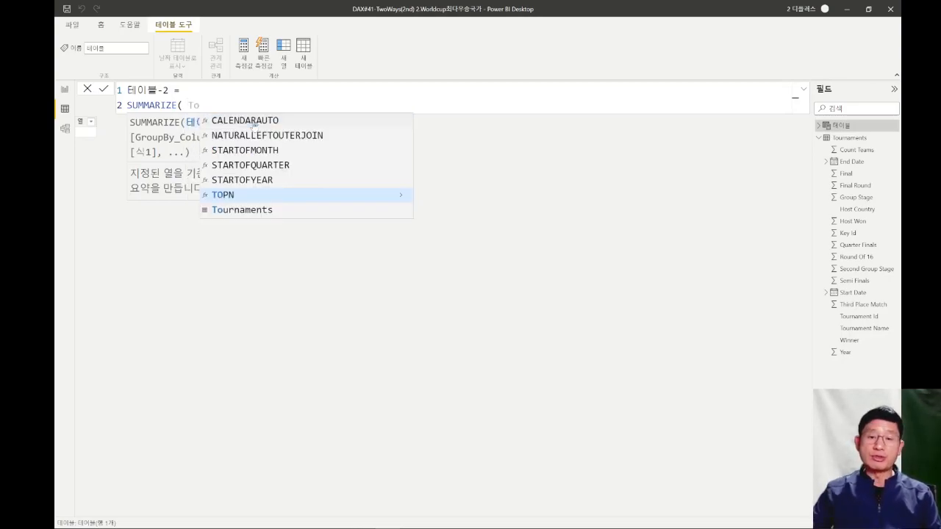
type("urnaments")
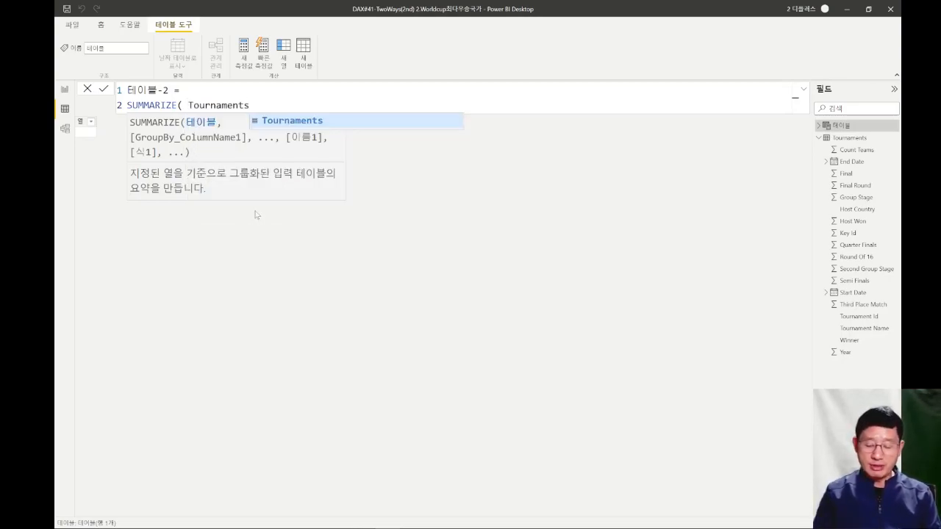
type(",")
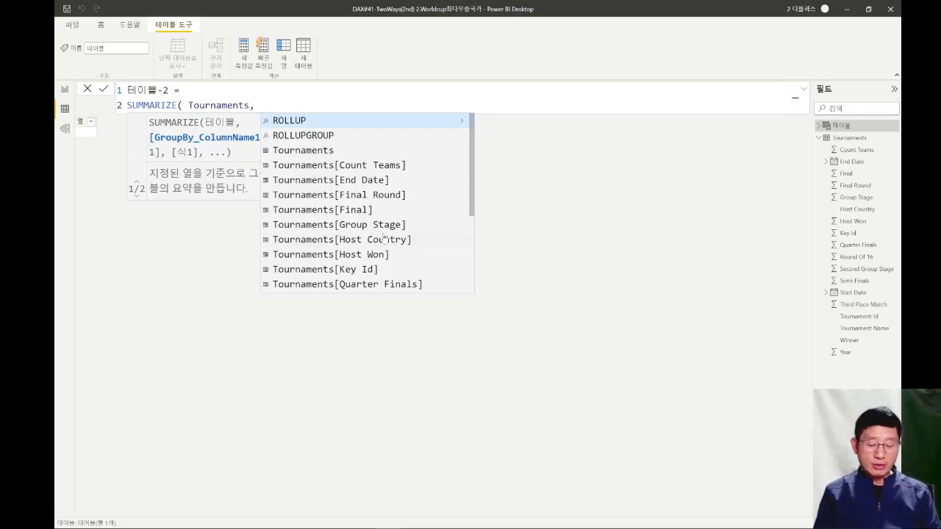
- Set Tournaments[Winner] as the grouping column of the SUMMARIZE expression
type(" Tor")
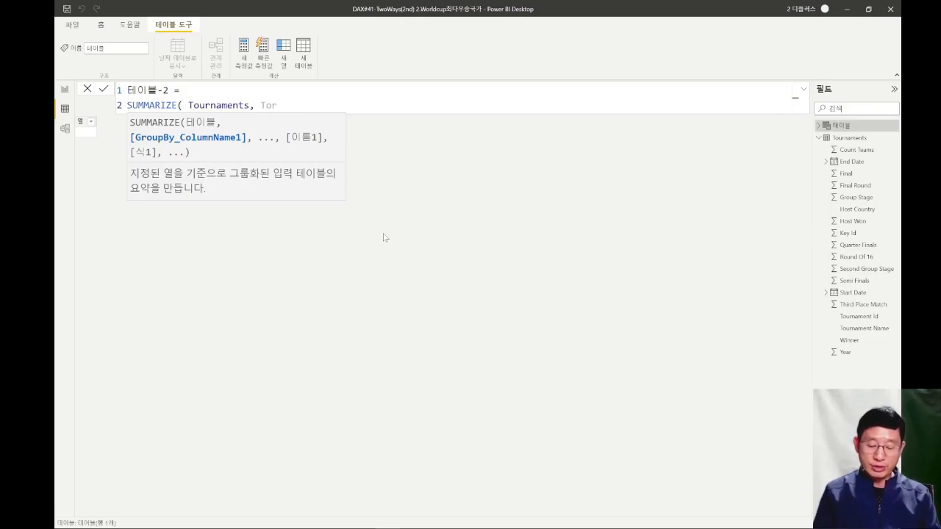
key("BackSpace")
type("u")
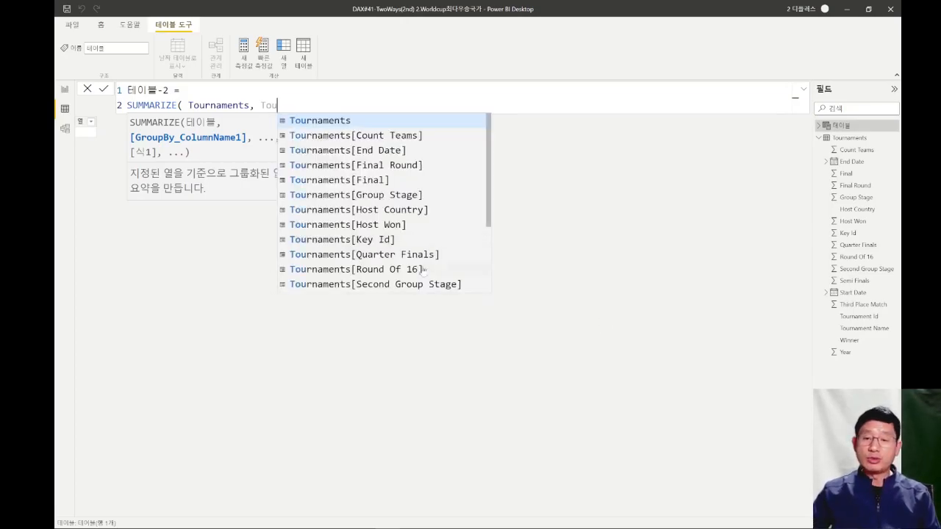
scroll(423, 271, "down", 3)
left_click(391, 269)
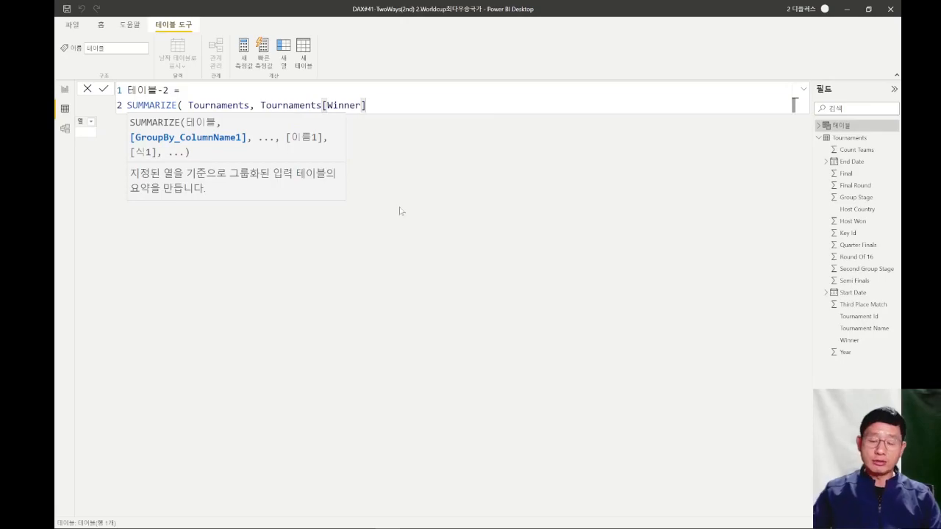
- Complete the SUMMARIZE formula with a "WinCount" column defined as COUNT(Tournaments[Winner]), and commit it
type(",")
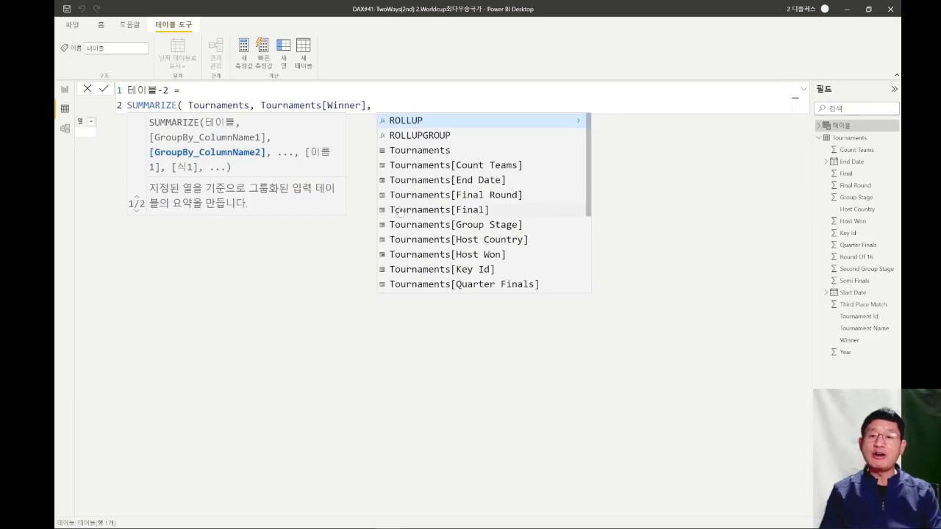
type("\"W")
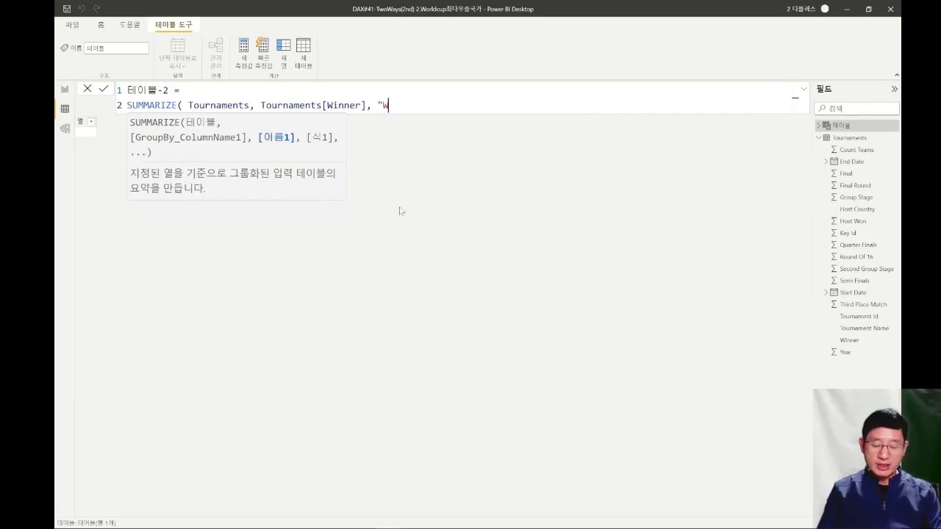
type("inCount\", coun")
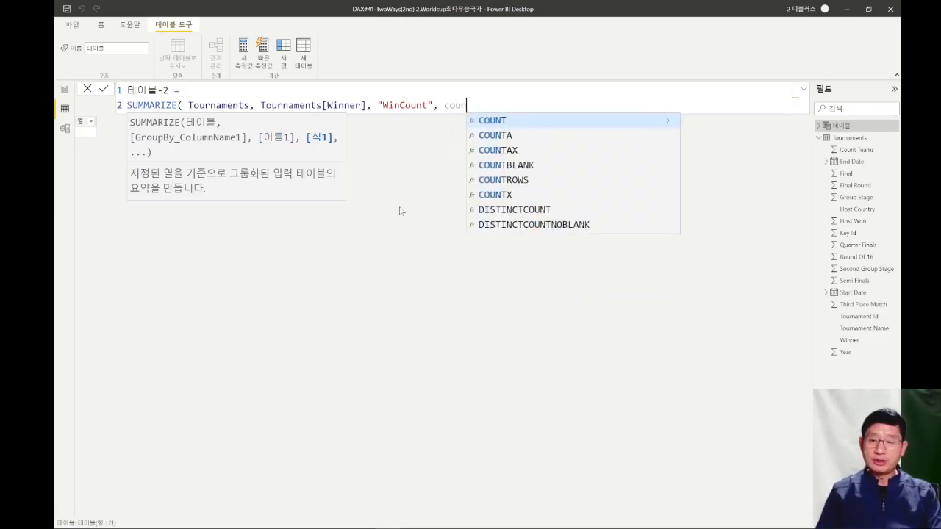
left_click(506, 122)
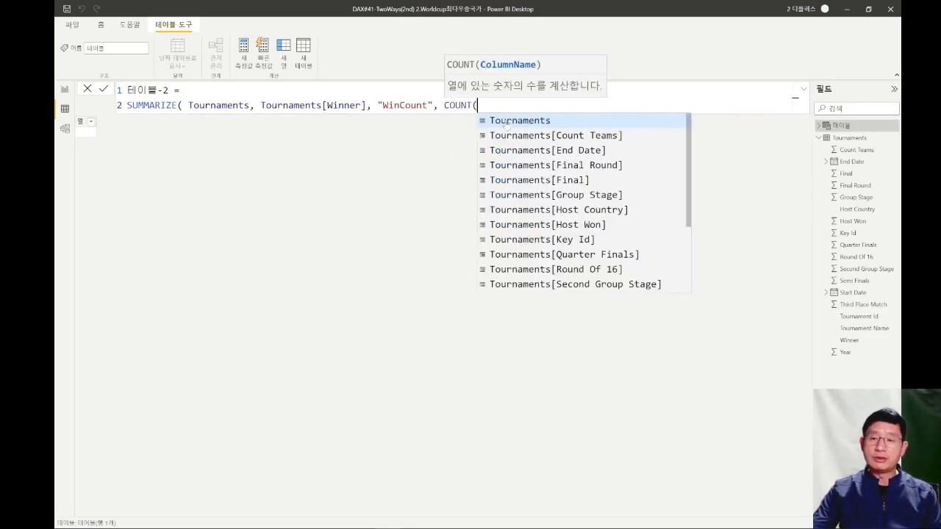
scroll(570, 168, "down", 3)
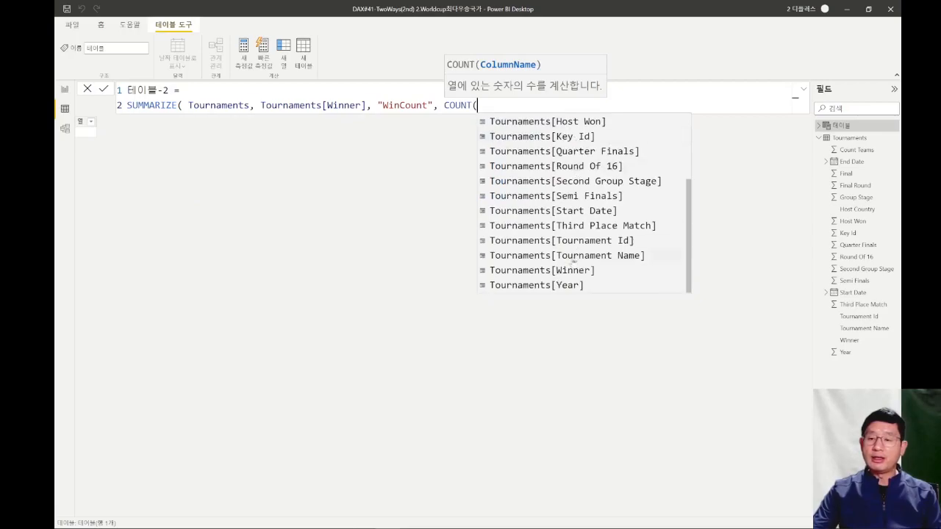
left_click(570, 271)
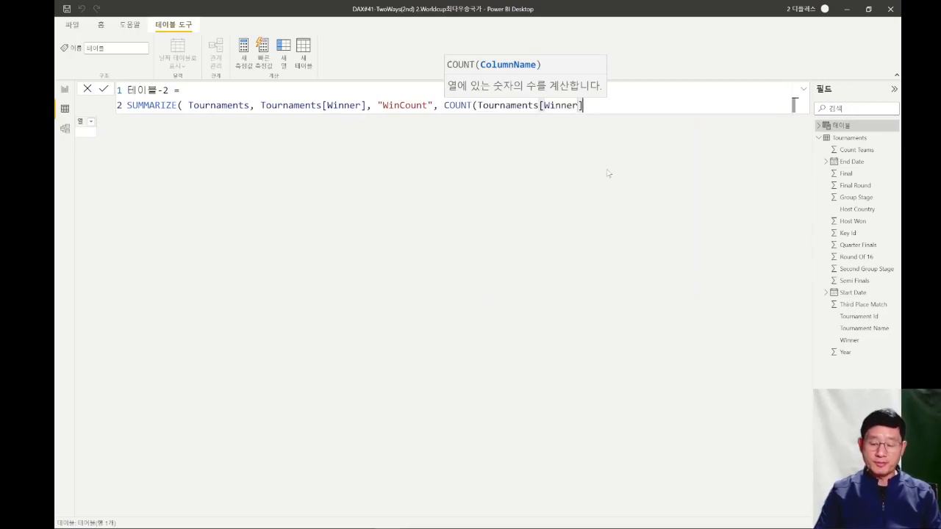
type(") )")
key("Return")
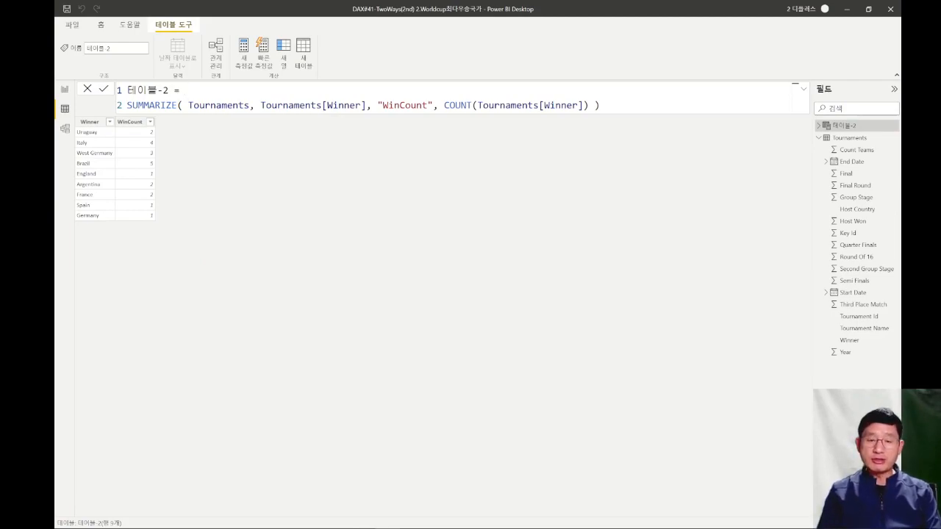
- Insert the TOPN function with an N value of 1 on its own line before the SUMMARIZE expression
key("shift+Return")
type("TO")
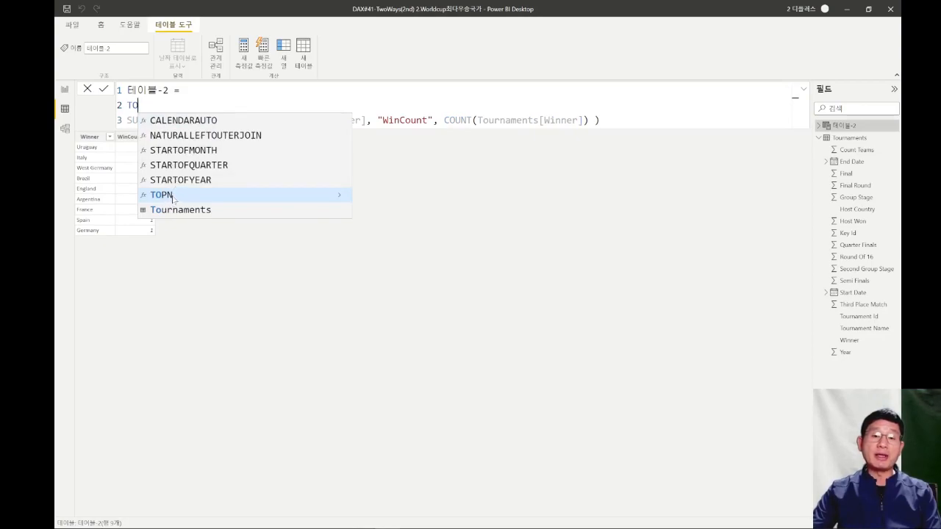
left_click(170, 197)
type("1")
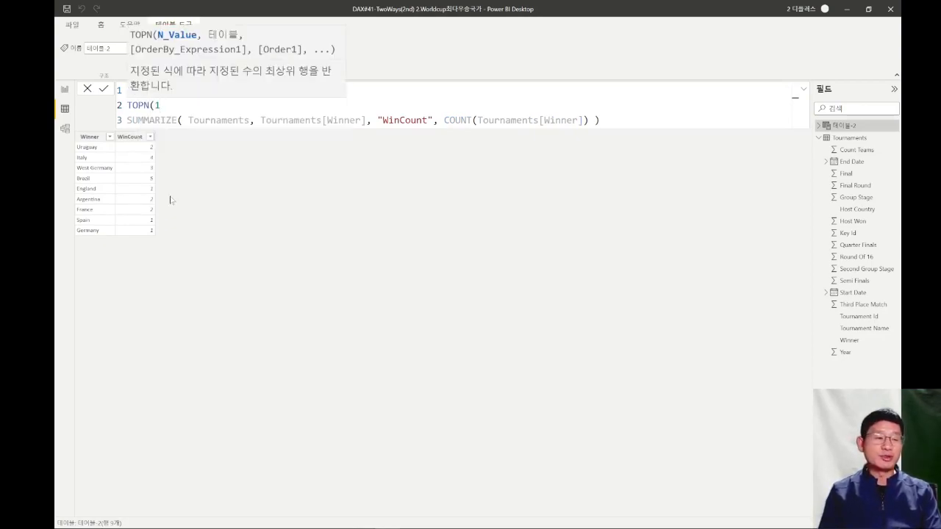
type(",")
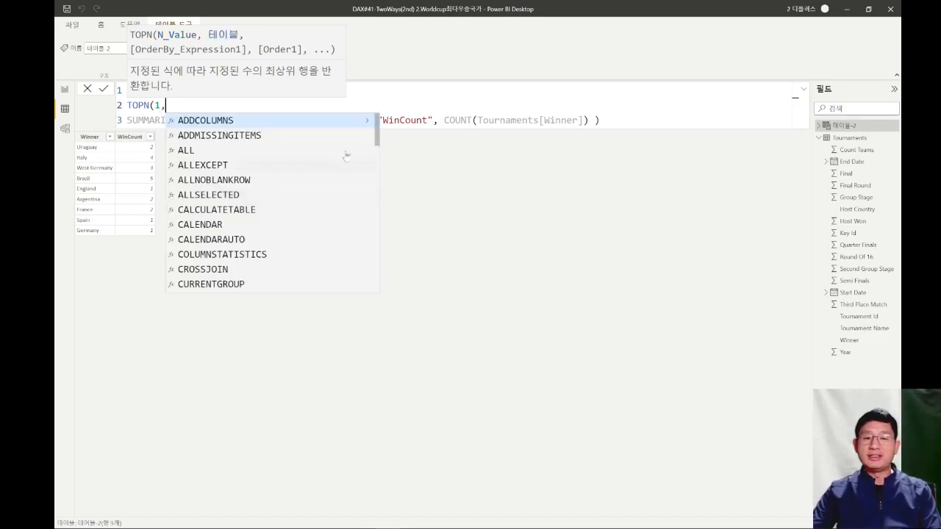
key("Escape")
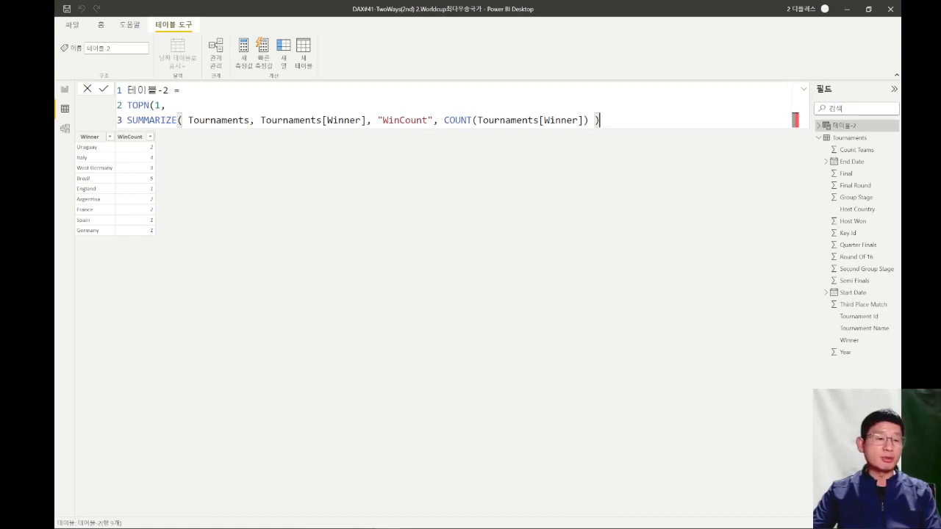
- Highlight the whole SUMMARIZE expression that serves as TOPN's table argument
key("ctrl+shift+Left")
key("ctrl+shift+Left")
key("ctrl+shift+Left")
key("ctrl+shift+Left")
key("ctrl+shift+Left")
key("ctrl+shift+Left")
key("ctrl+shift+Left")
key("ctrl+shift+Left")
key("ctrl+shift+Left")
key("ctrl+shift+Left")
key("ctrl+shift+Left")
key("ctrl+shift+Left")
key("ctrl+shift+Left")
key("ctrl+shift+Left")
key("shift+Home")
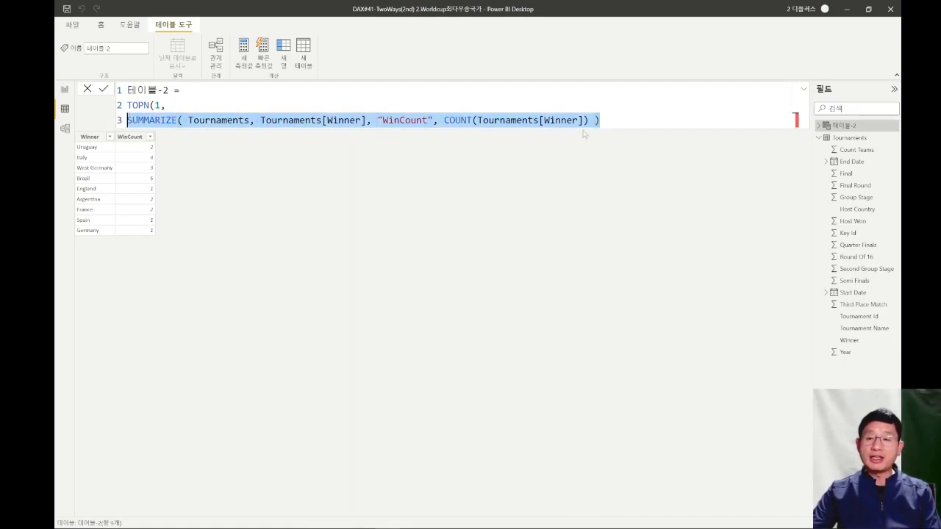
- Set [WinCount] as TOPN's order-by expression after the SUMMARIZE argument, close the function and commit the formula
key("End")
type(", [")
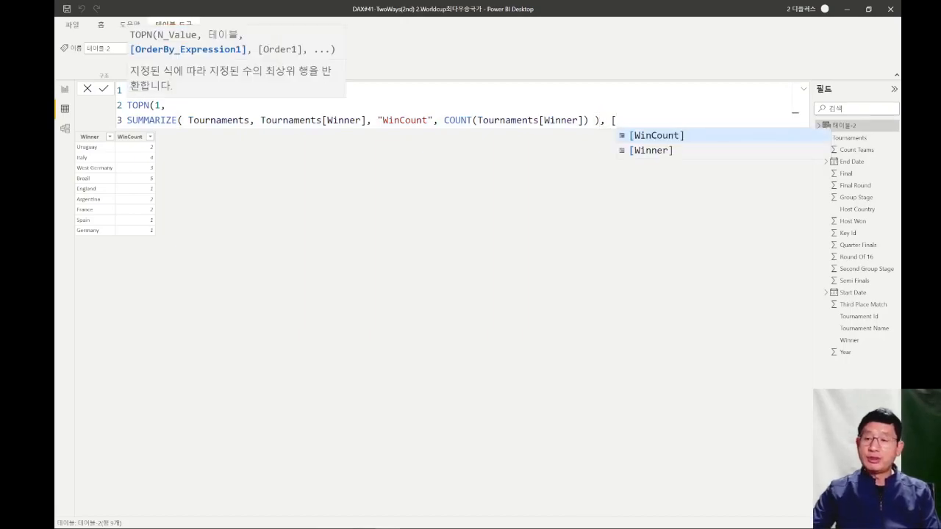
left_click(644, 135)
left_click_drag(377, 120, 589, 120)
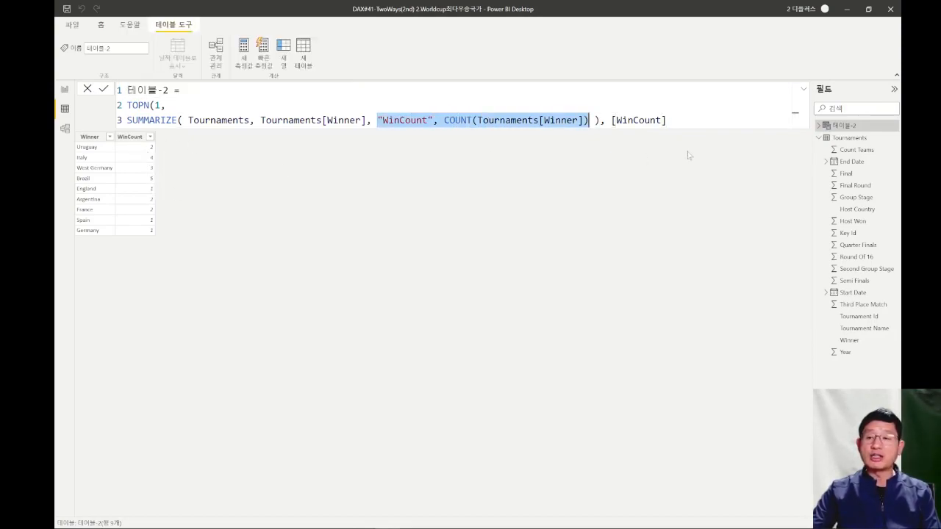
left_click(666, 120)
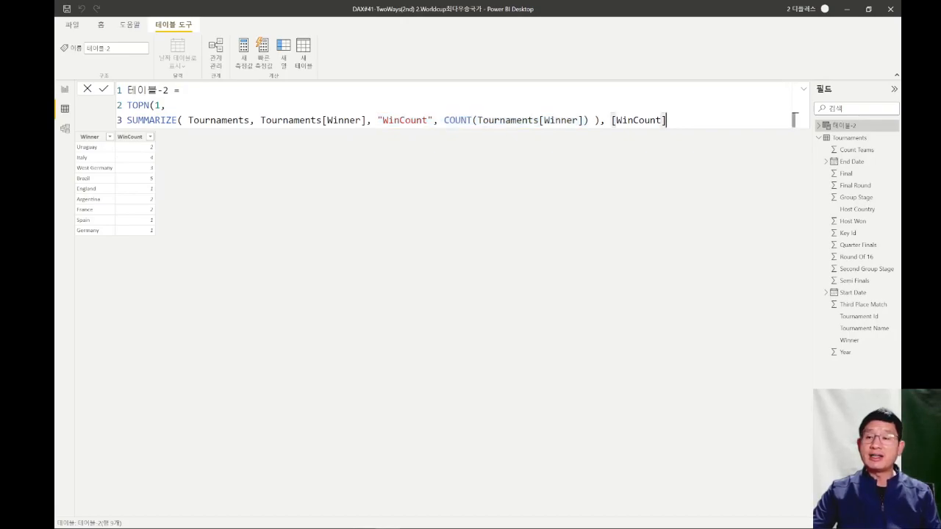
type(")")
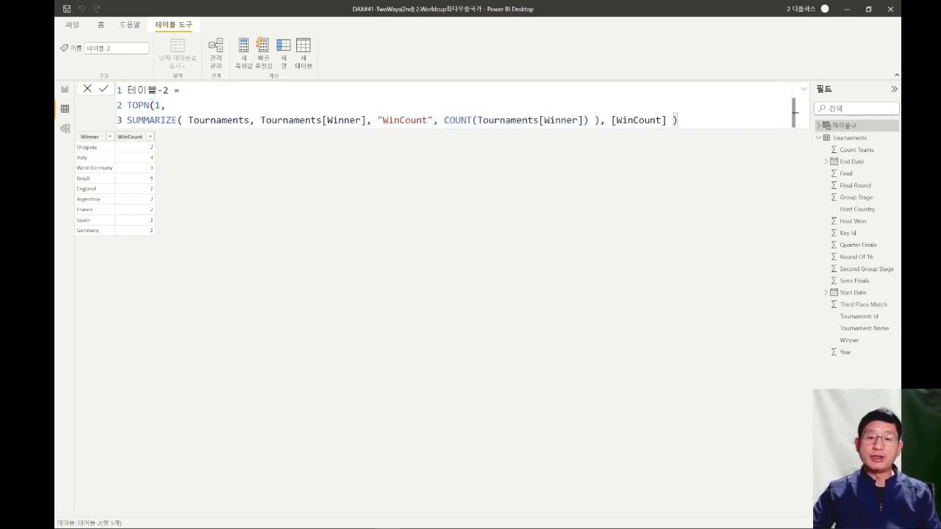
key("Return")
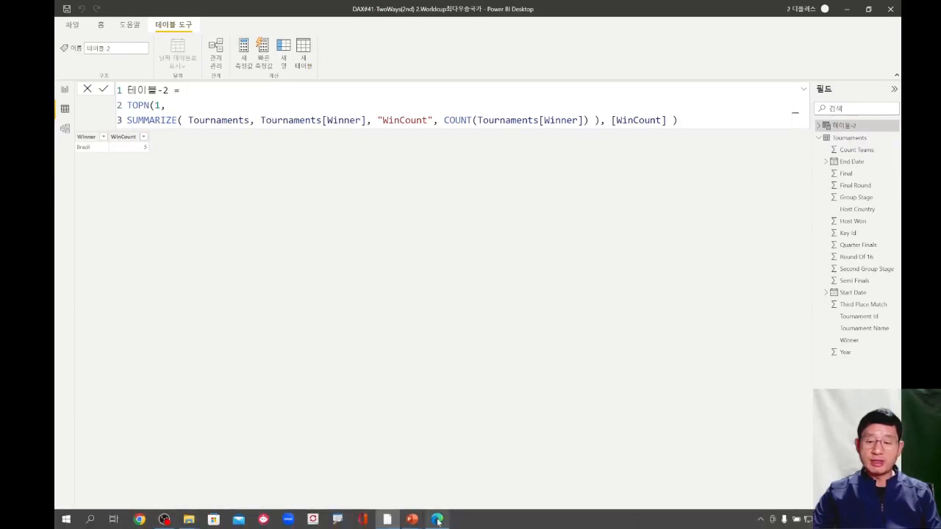
- Switch to DAX-Functions.pdf in Edge and examine TOPN's syntax, its table and orderBy_expression arguments, and the order values
left_click(437, 519)
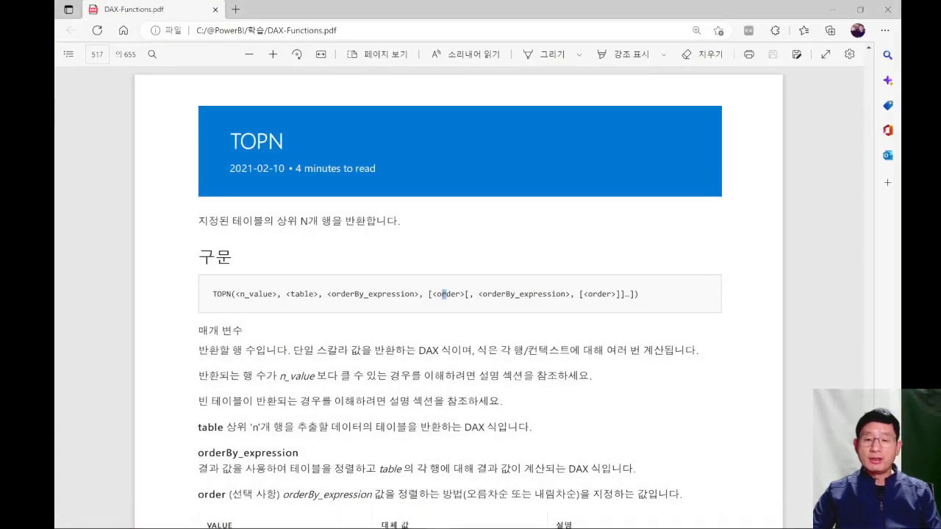
left_click_drag(235, 294, 314, 295)
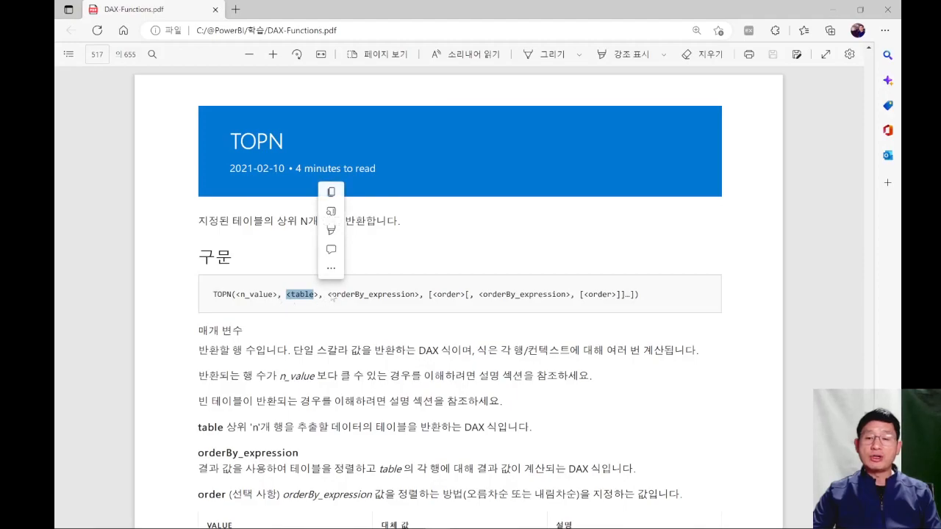
left_click(331, 293)
left_click_drag(331, 294, 415, 294)
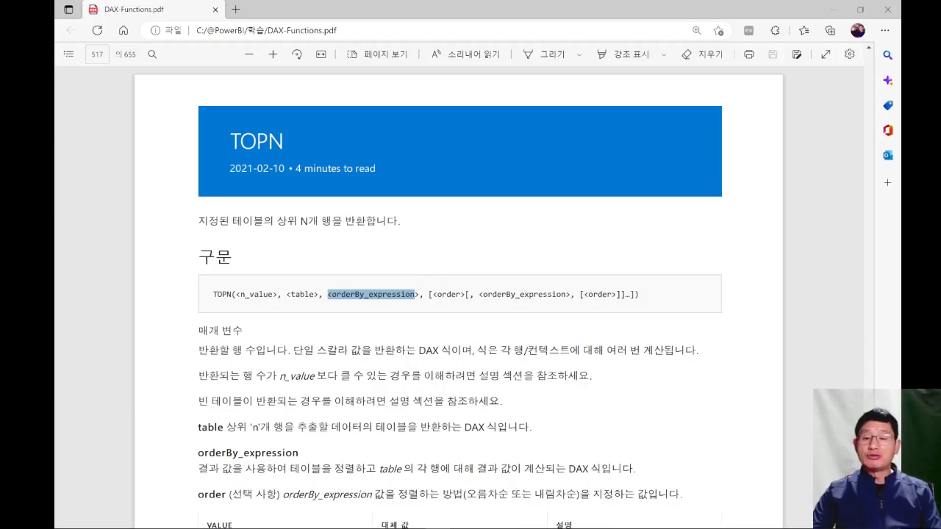
scroll(434, 324, "down", 1)
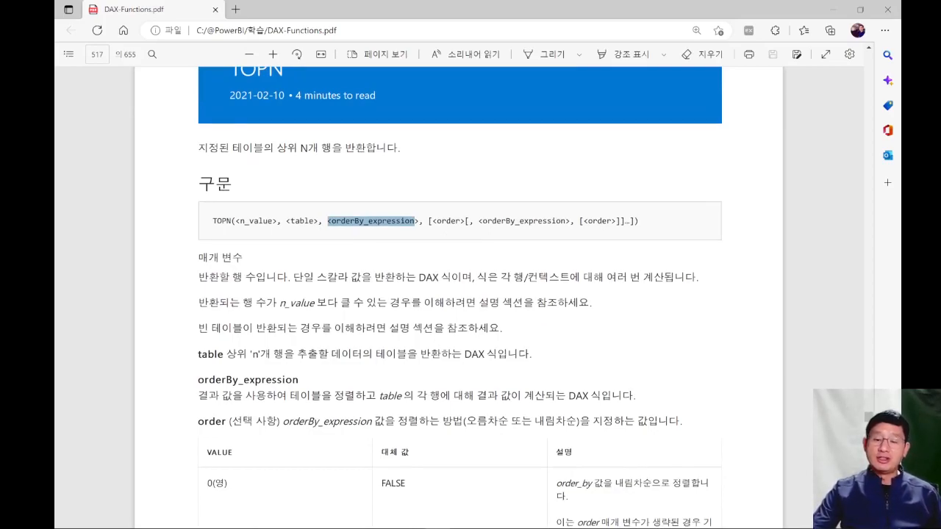
left_click(241, 488)
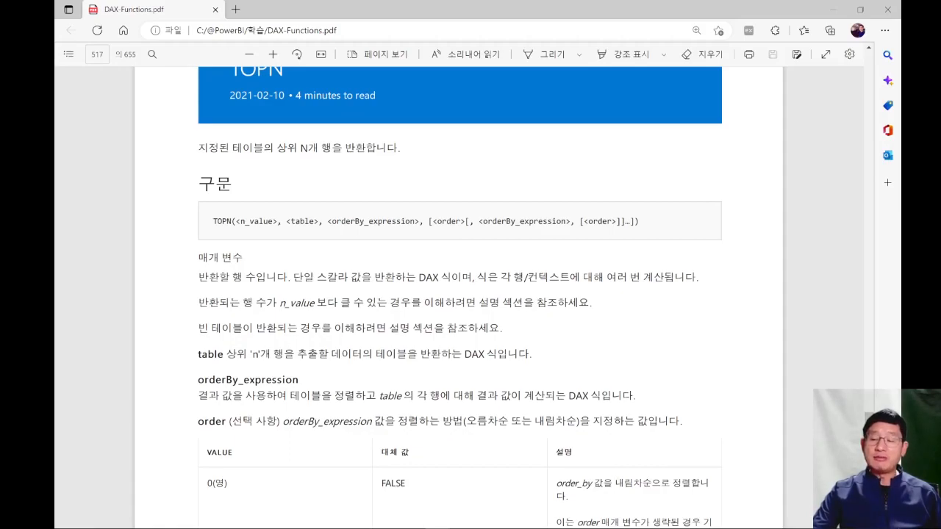
scroll(460, 294, "down", 1)
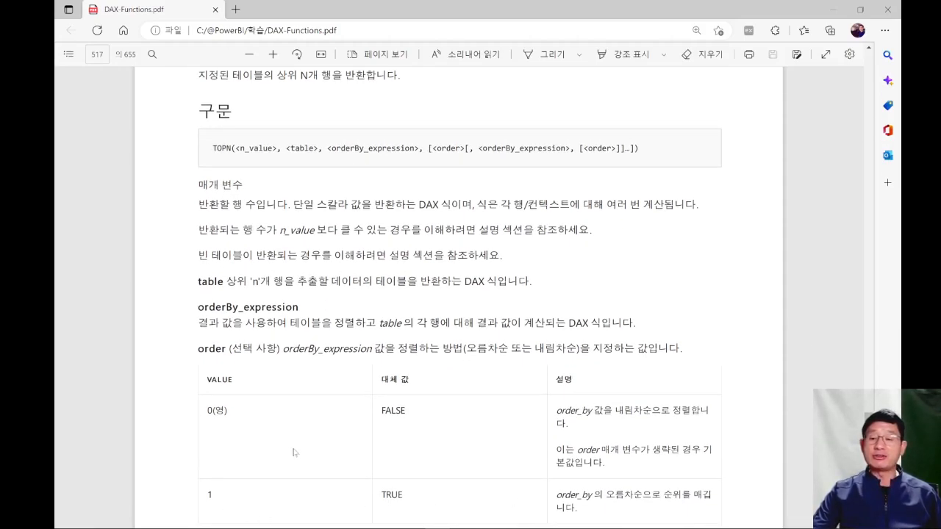
scroll(298, 451, "up", 1)
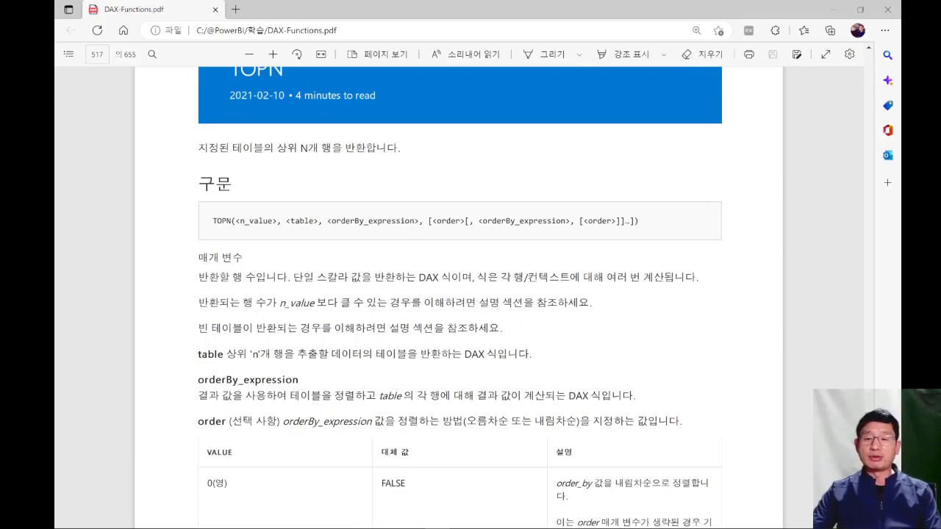
scroll(323, 246, "up", 1)
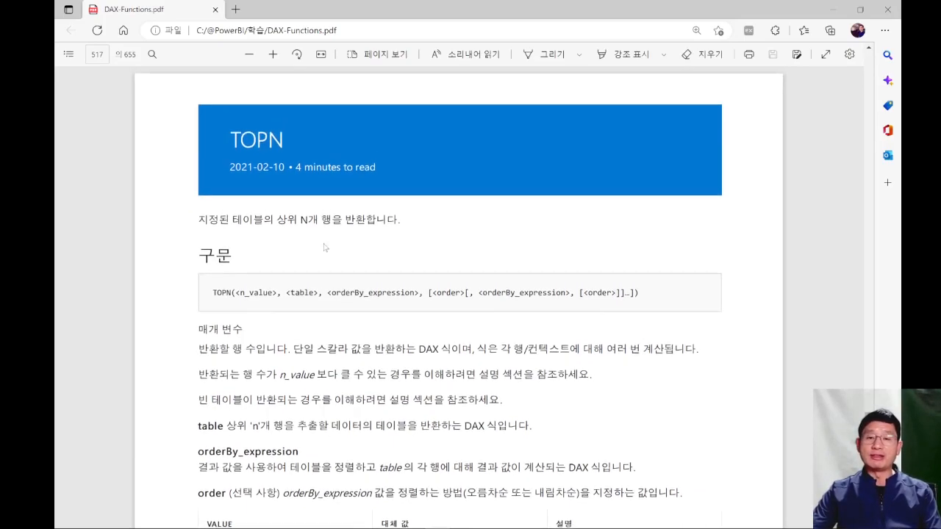
left_click(834, 10)
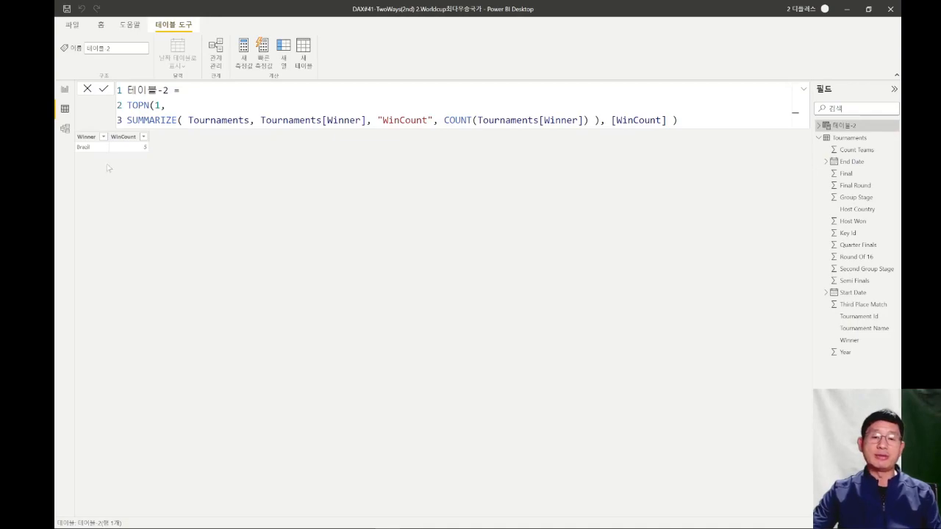
- Copy the full TOPN expression from the 테이블-2 formula and switch to the report view
left_click_drag(678, 120, 127, 108)
key("ctrl+c")
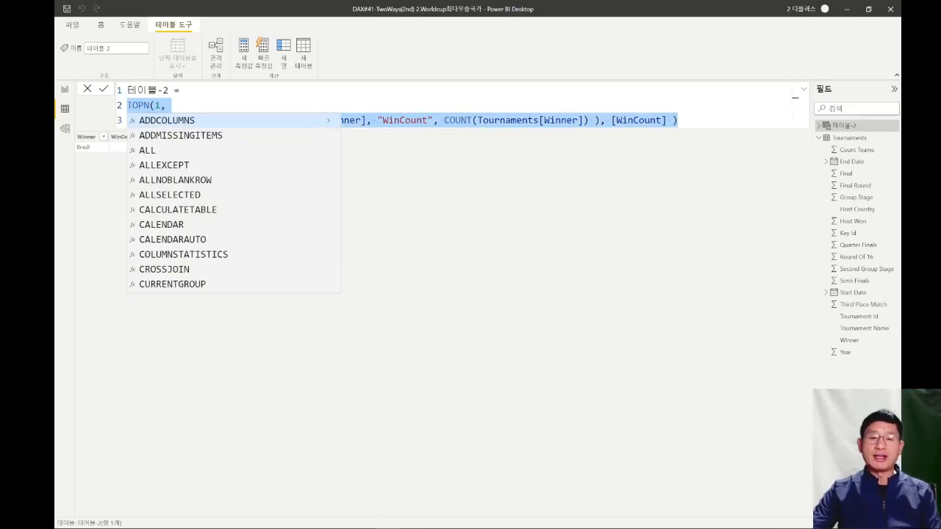
left_click(65, 89)
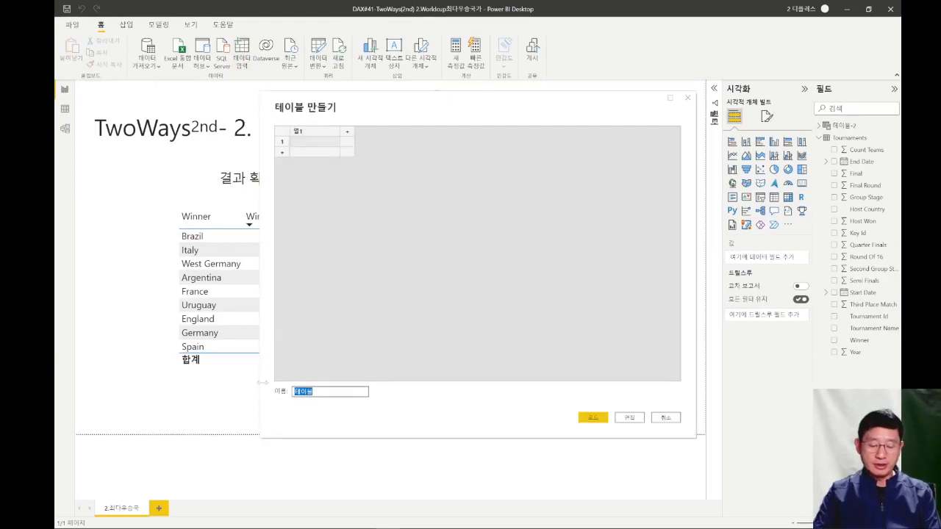
- Name the new blank table TwowaysMeasures and load it into the model
type("ㄱ")
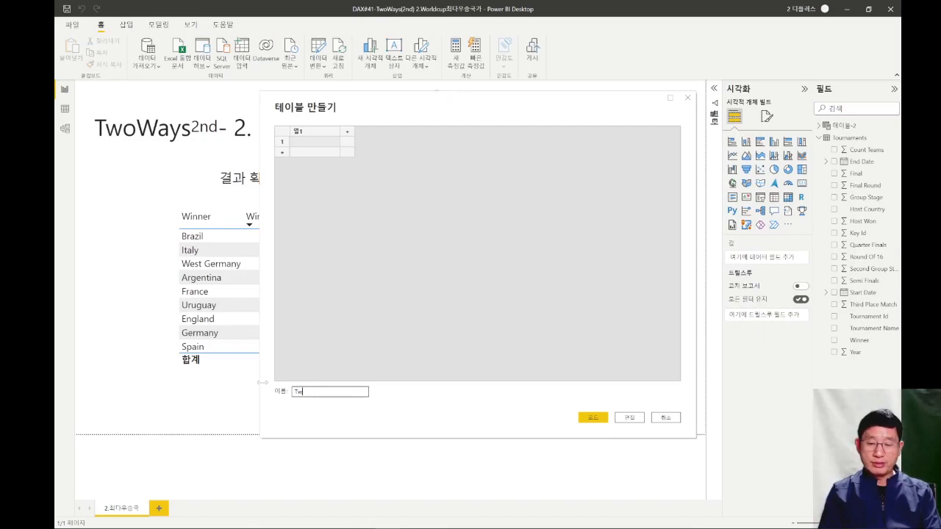
type("woW")
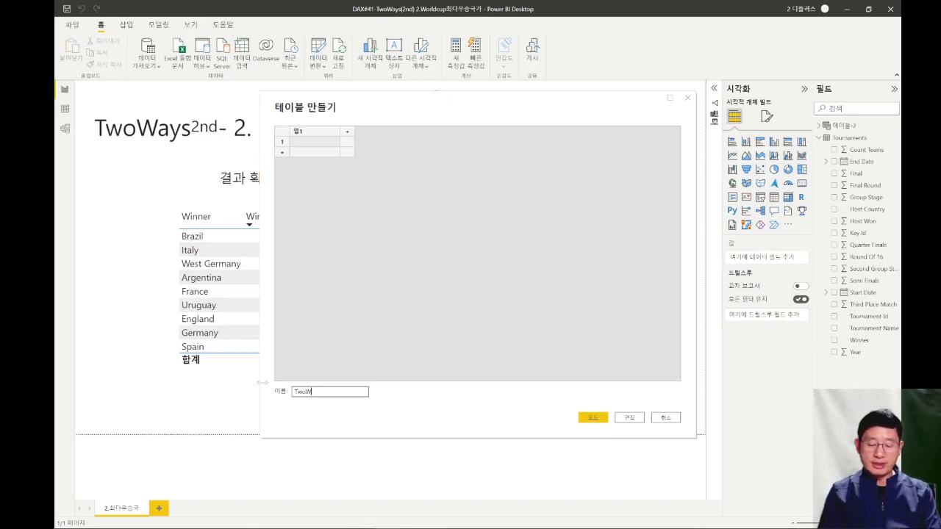
type("a")
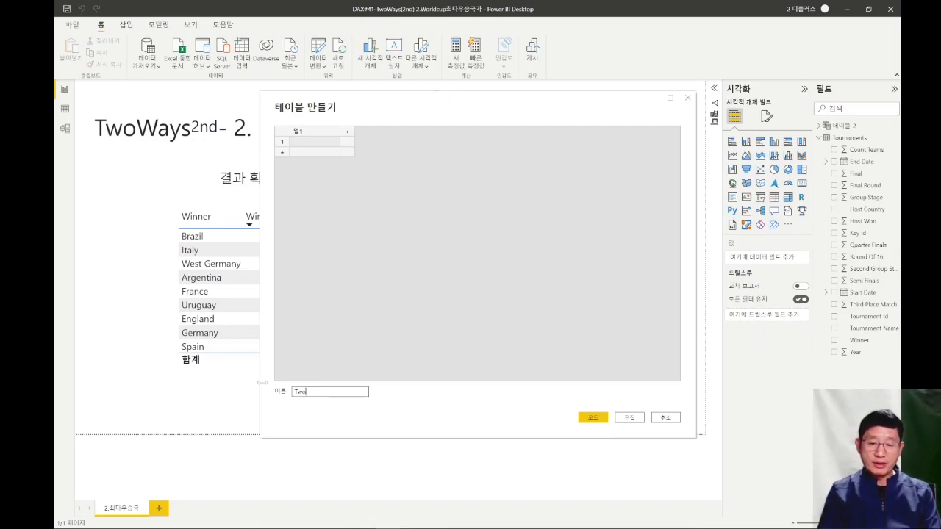
type("ys")
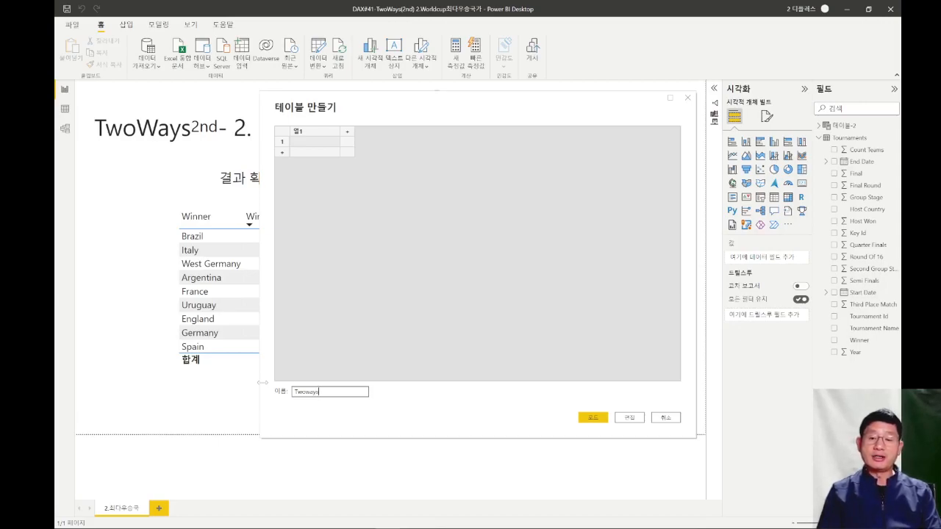
type("Me")
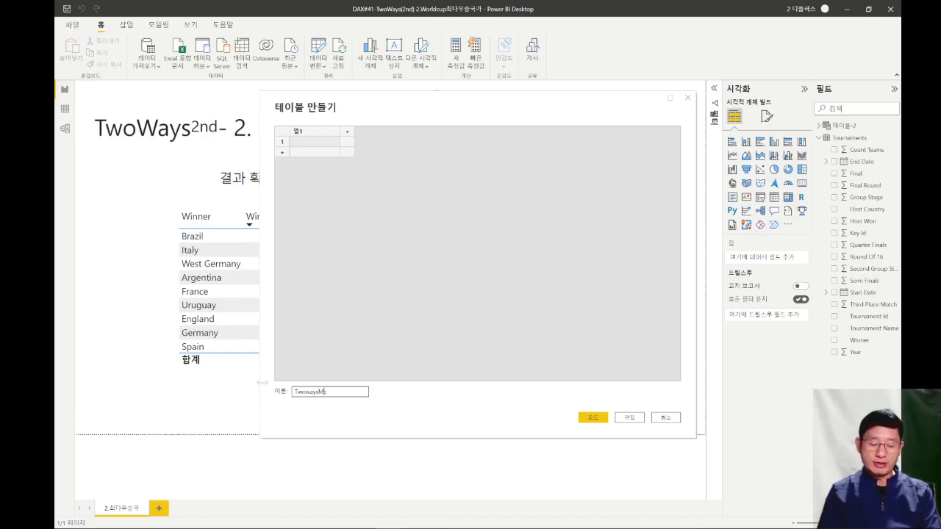
type("asures")
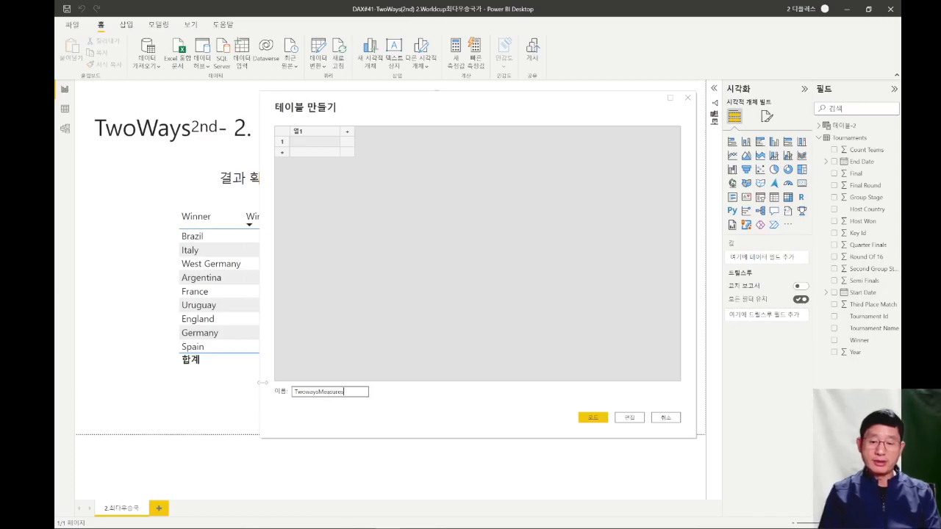
left_click(594, 419)
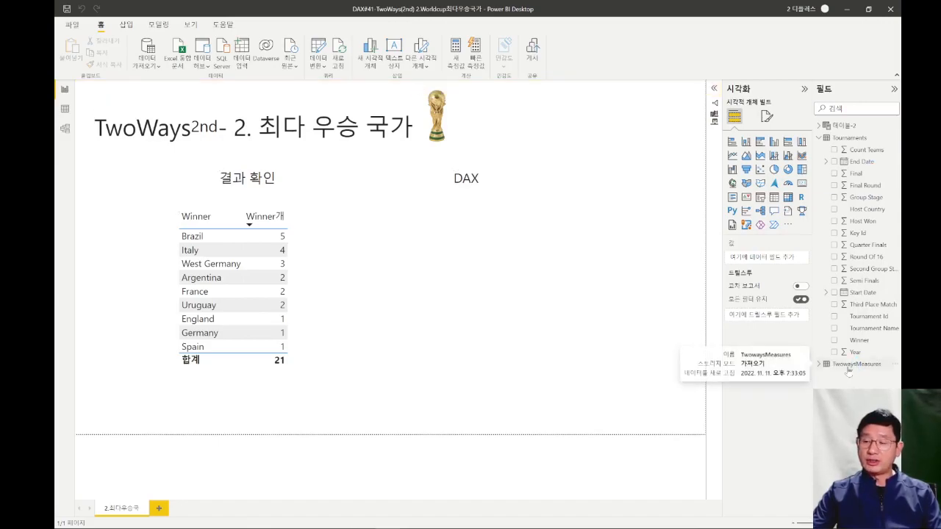
- Create a measure named Result-2 in the TwowaysMeasures table and paste the copied TOPN expression below its name
left_click(853, 364)
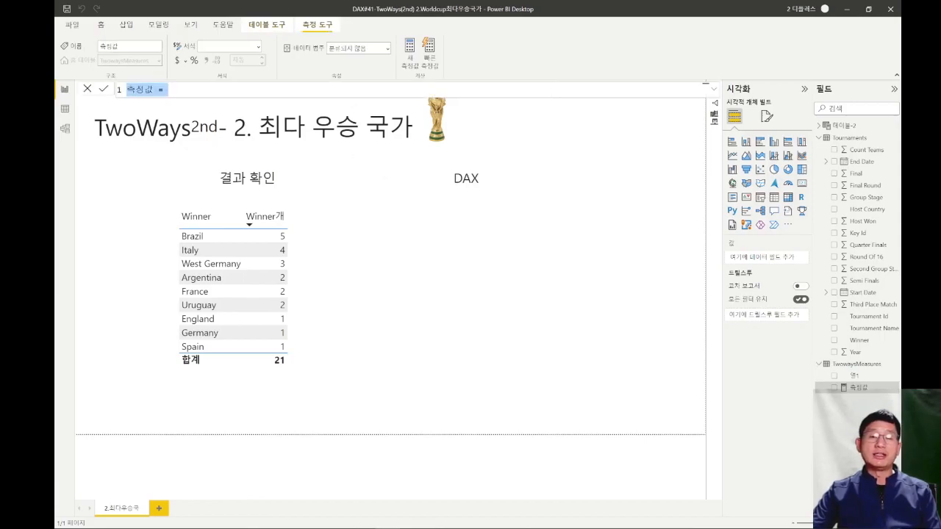
left_click(159, 89)
left_click_drag(152, 89, 104, 94)
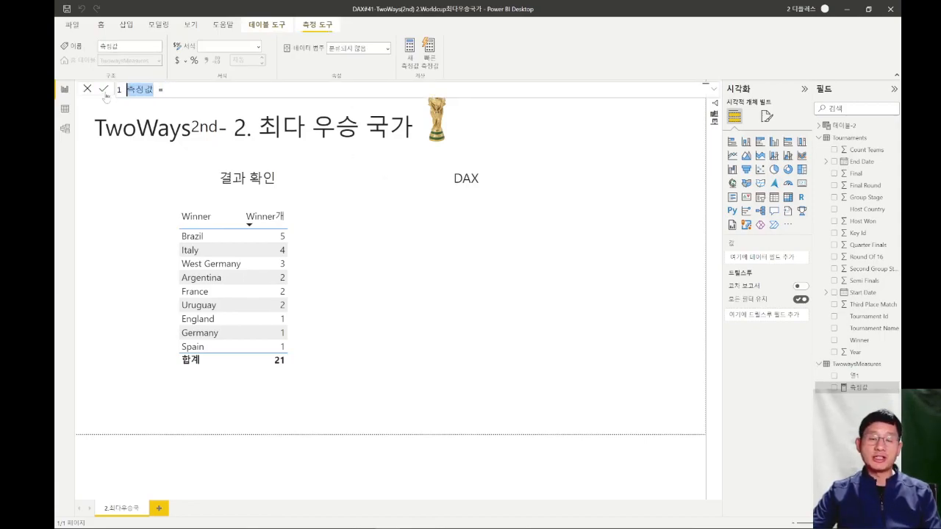
type("Result-2")
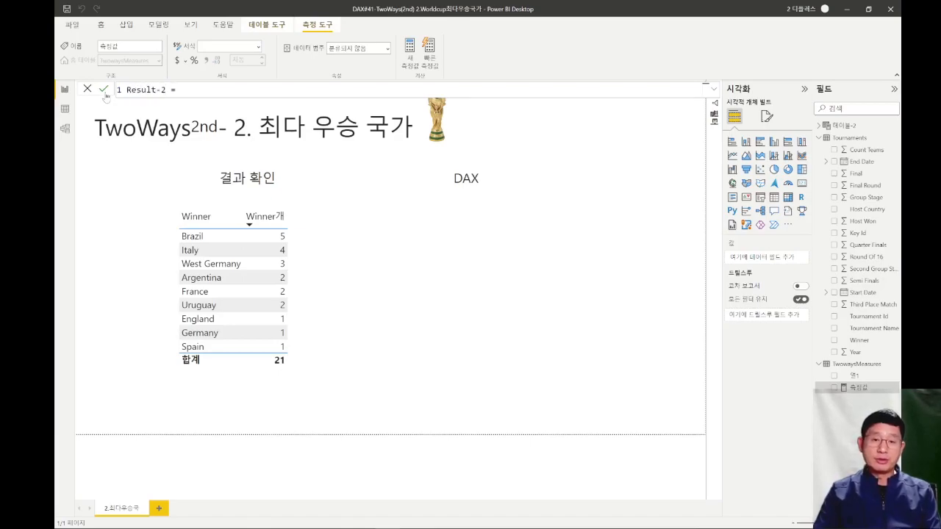
key("shift+Return")
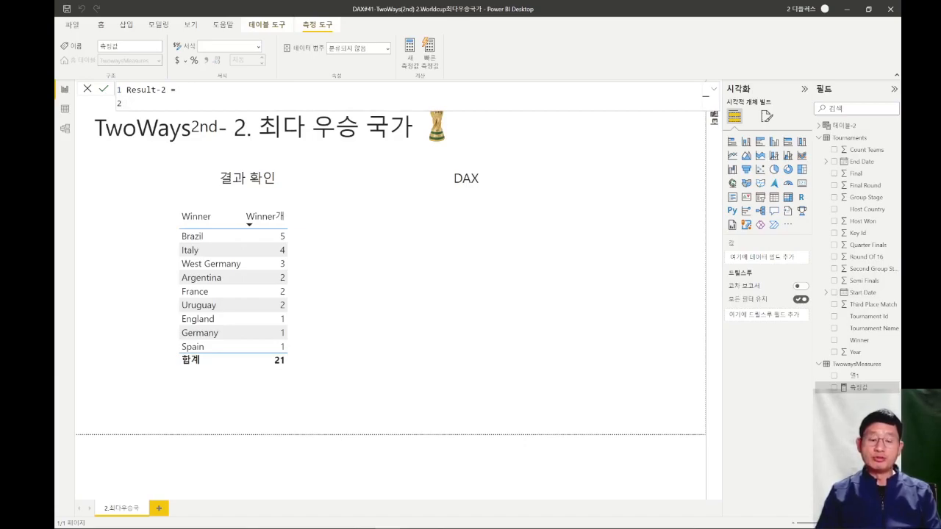
key("ctrl+v")
- Insert CALCULATE above the TOPN expression with SELECTEDVALUE(Tournaments[Winner]) as its first argument, followed by a comma
left_click(181, 90)
key("shift+Return")
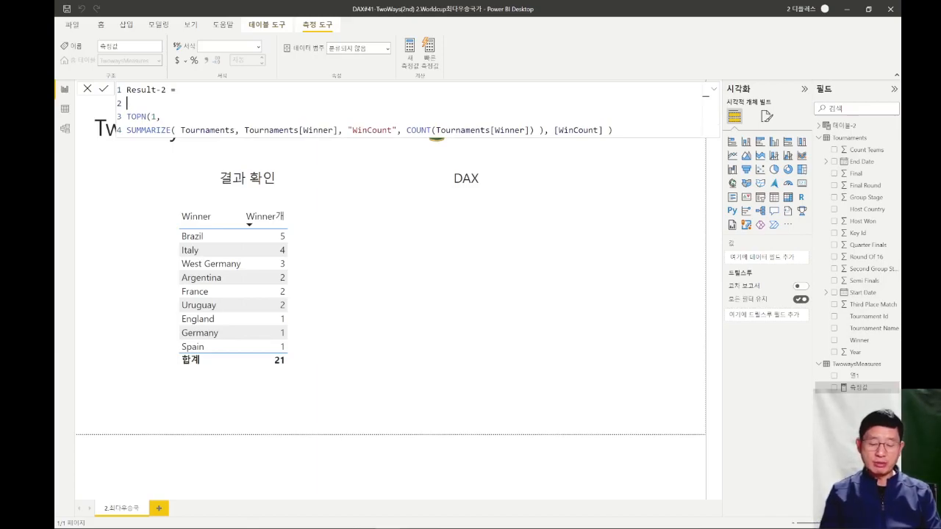
type("C")
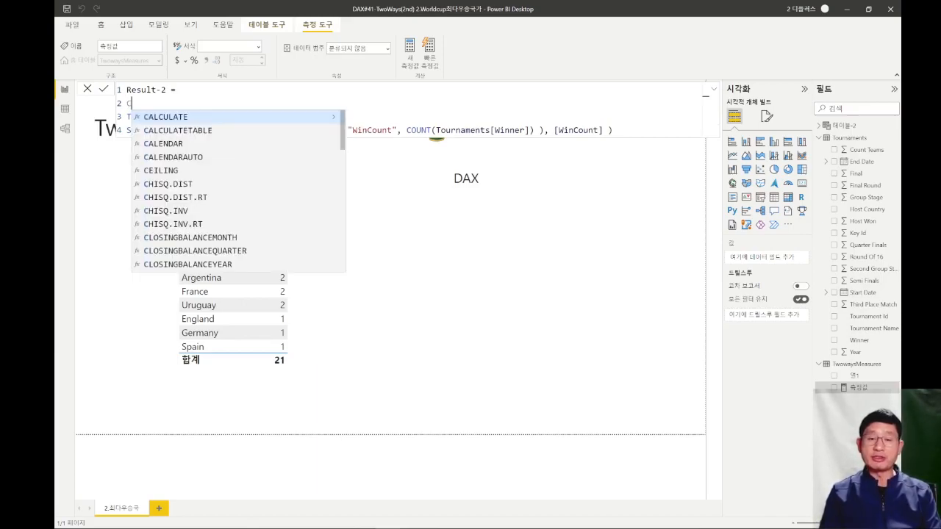
key("Tab")
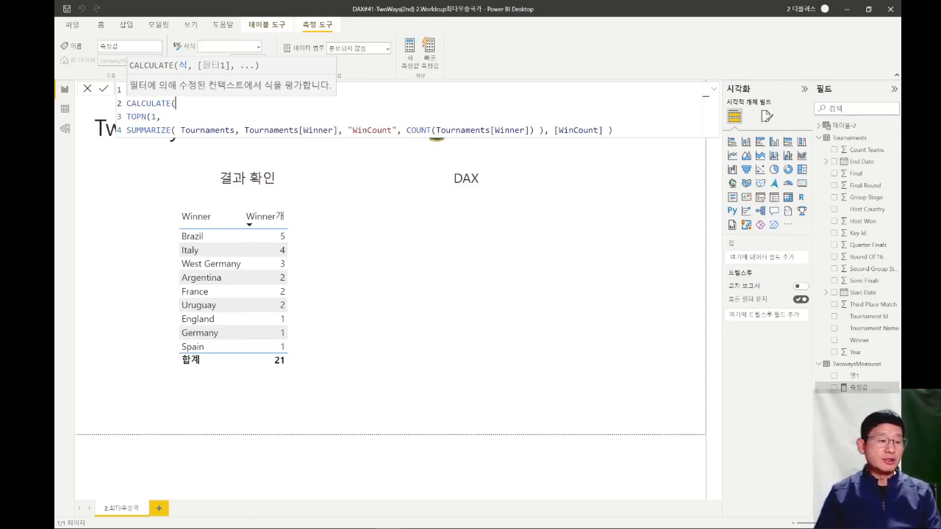
key("shift+Return")
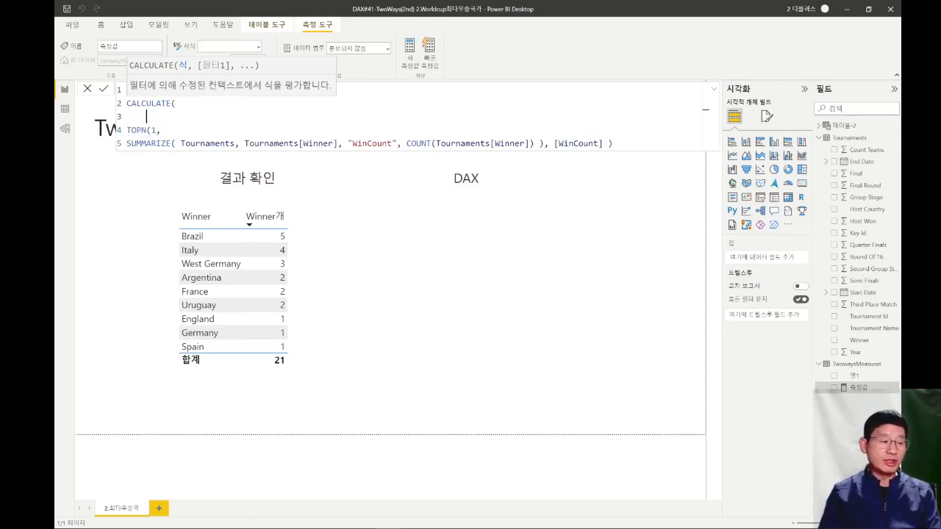
type("SE")
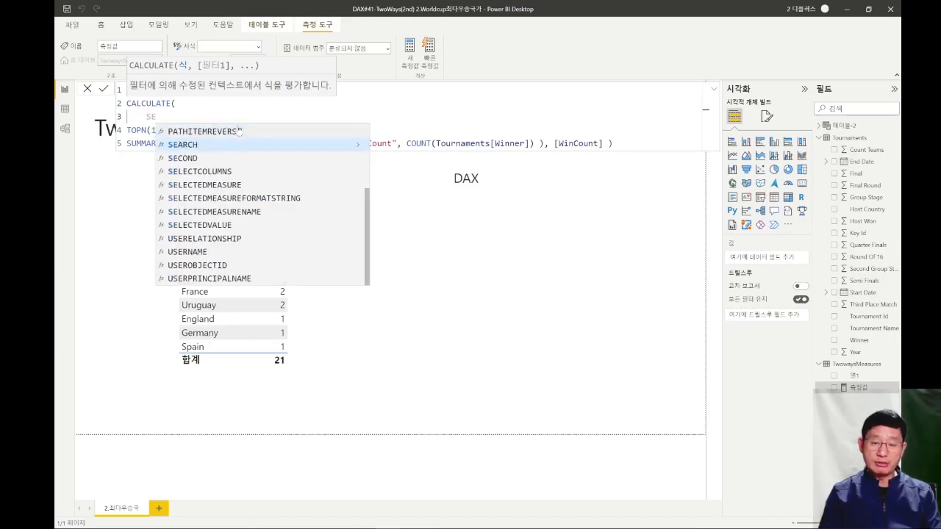
type("LECTEDVALUE(")
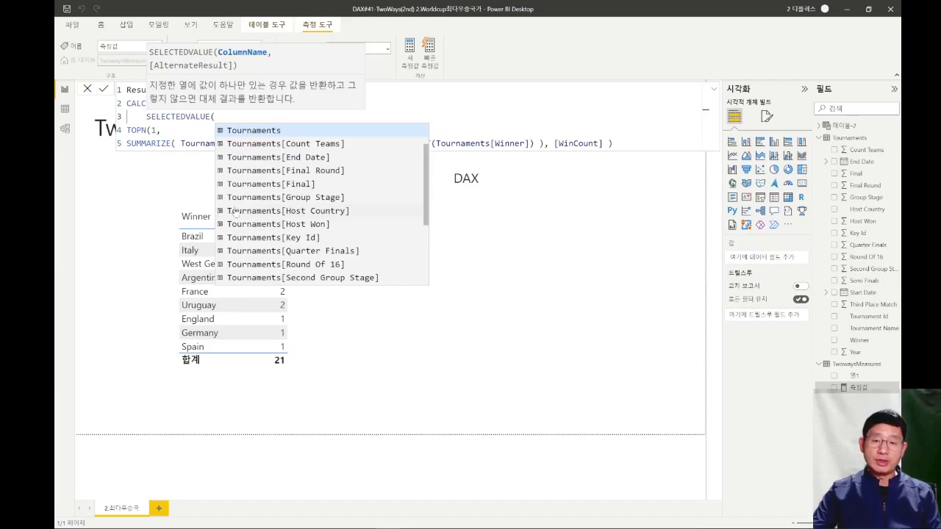
scroll(281, 206, "down", 3)
left_click(302, 247)
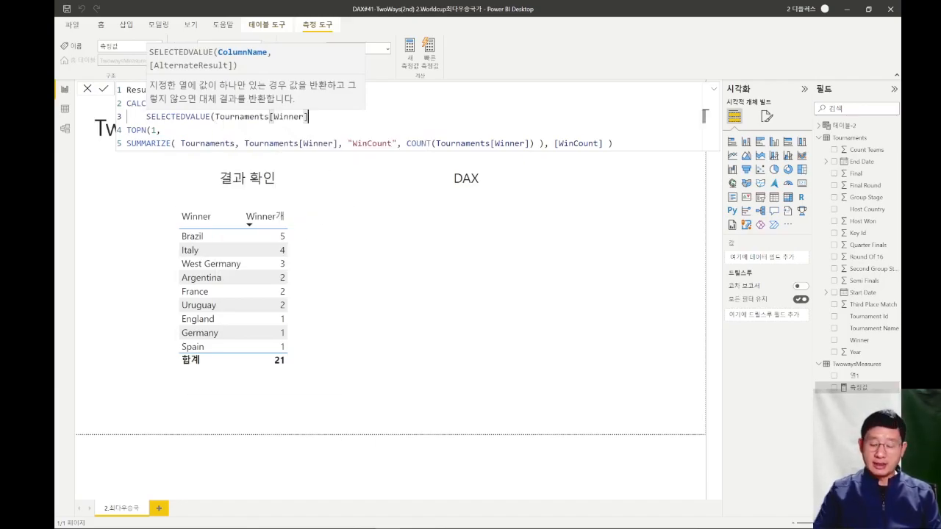
type("),")
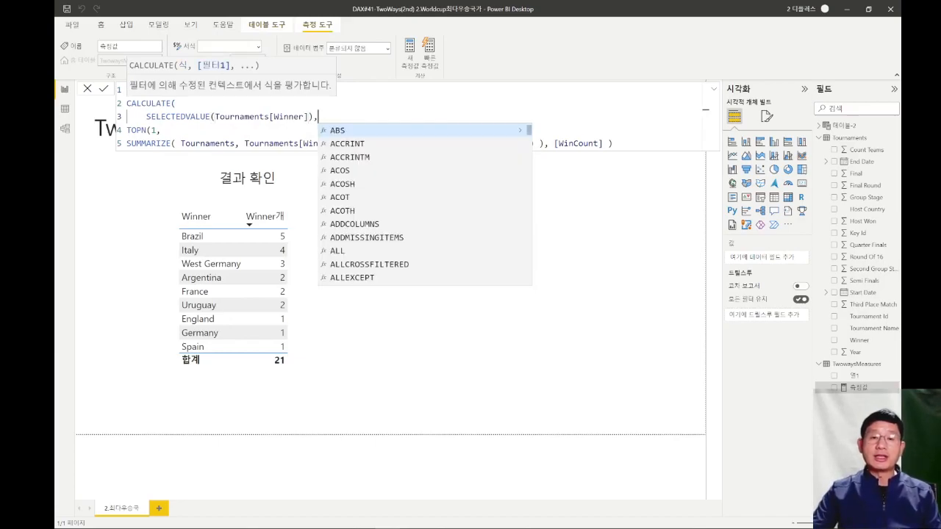
- Indent the TOPN and SUMMARIZE lines, close CALCULATE with a parenthesis on its own line and commit the Result-2 measure
left_click(126, 130)
key("Tab")
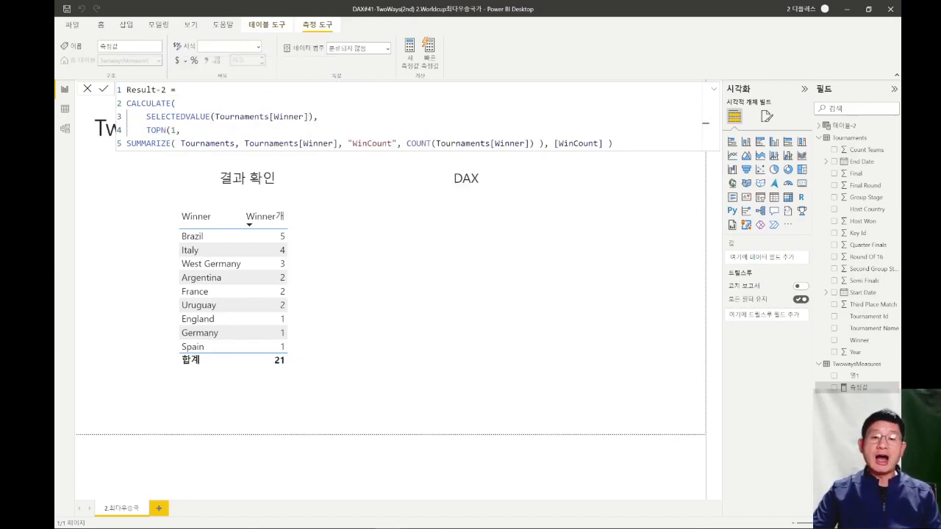
left_click(126, 144)
key("Tab")
left_click(200, 116)
left_click(266, 116)
left_click_drag(315, 116, 632, 143)
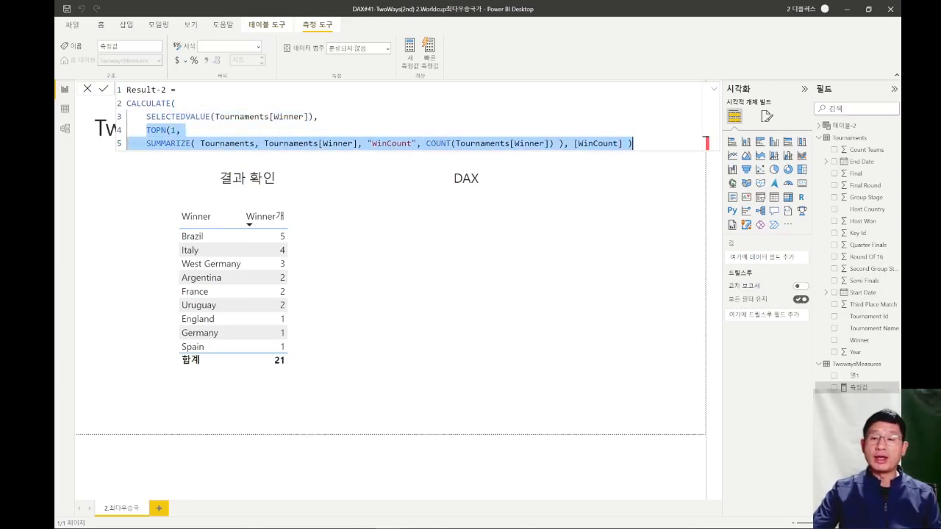
left_click(632, 142)
key("Return")
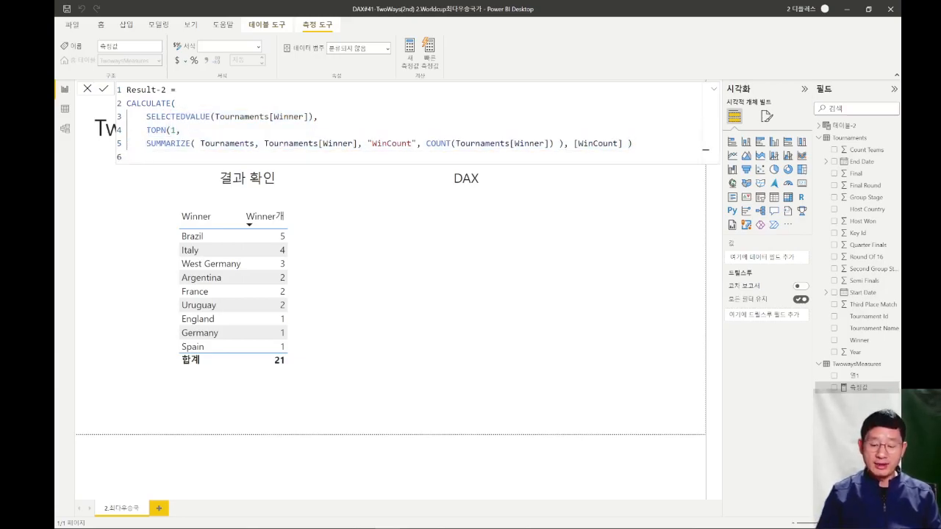
type(")")
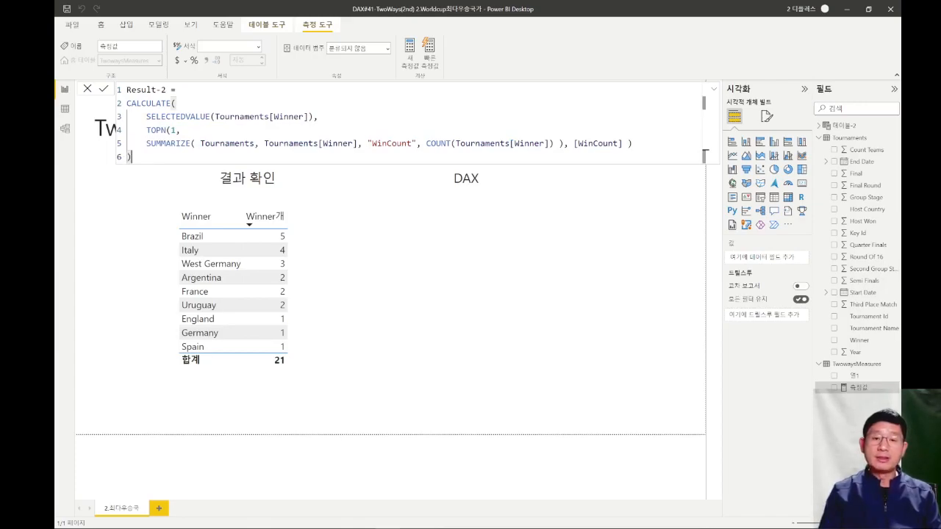
left_click_drag(317, 117, 146, 116)
left_click(181, 90)
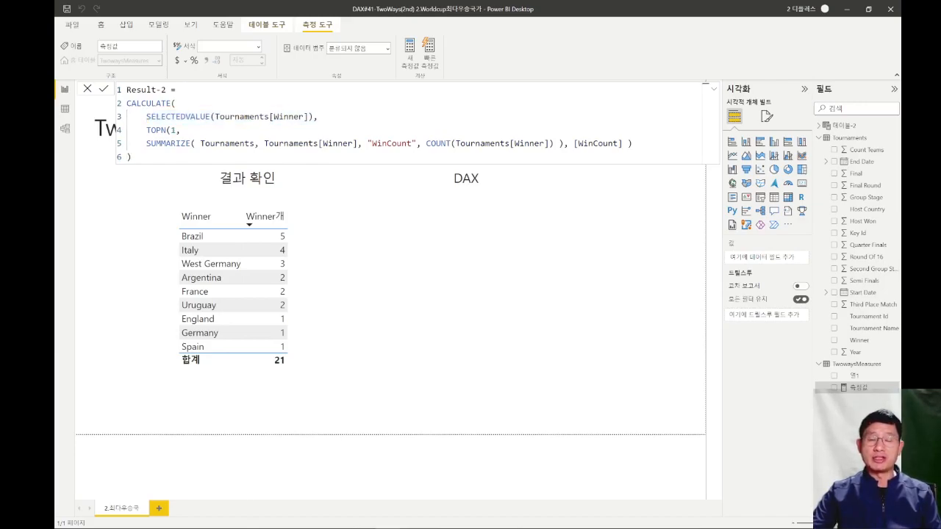
key("Return")
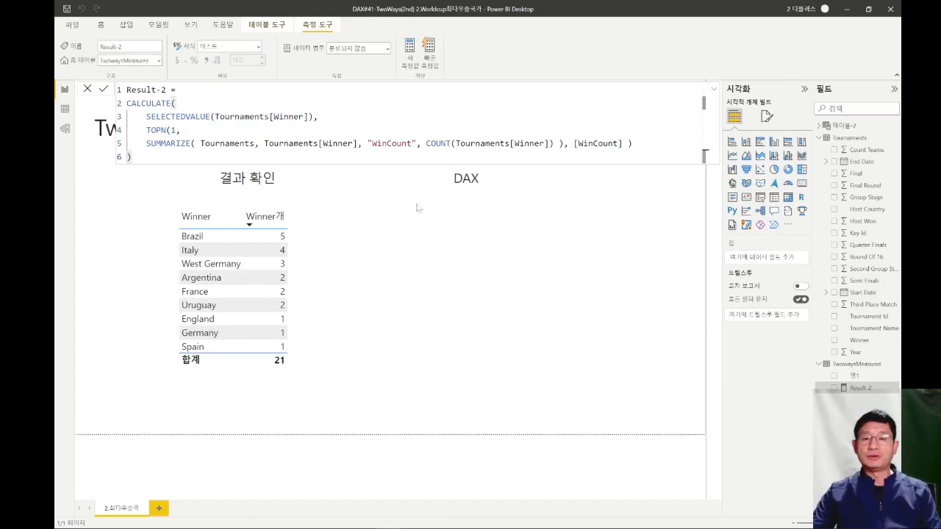
- Add a card visual below the DAX heading, resize it and show the Result-2 measure in it
left_click(802, 169)
left_click_drag(141, 248, 455, 263)
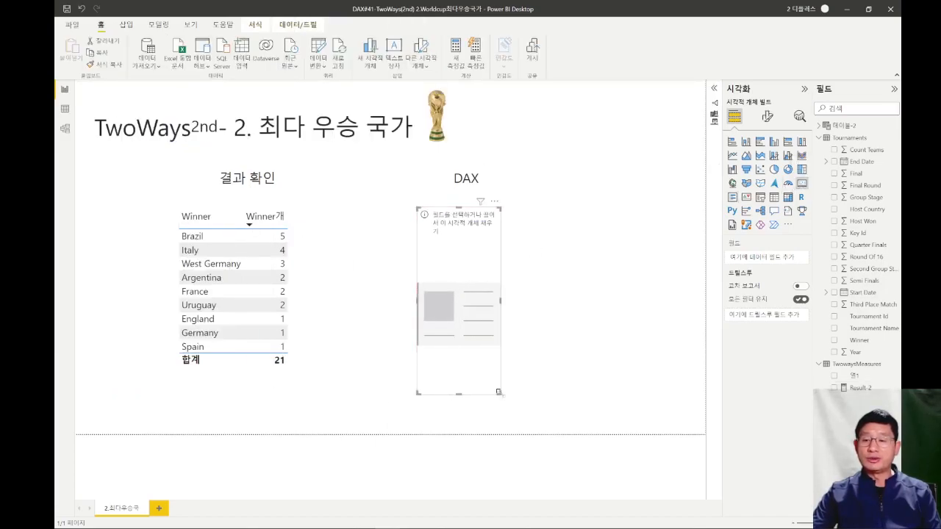
left_click_drag(500, 394, 560, 359)
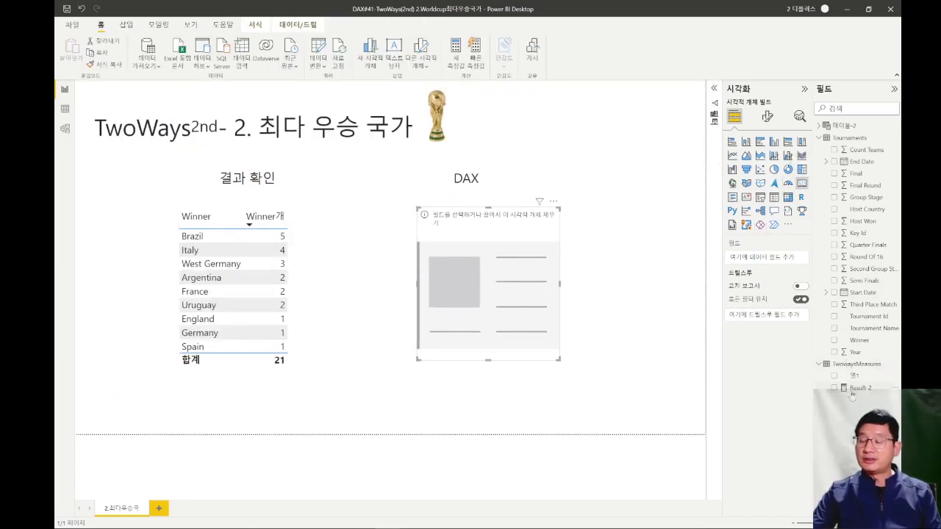
left_click_drag(853, 394, 502, 287)
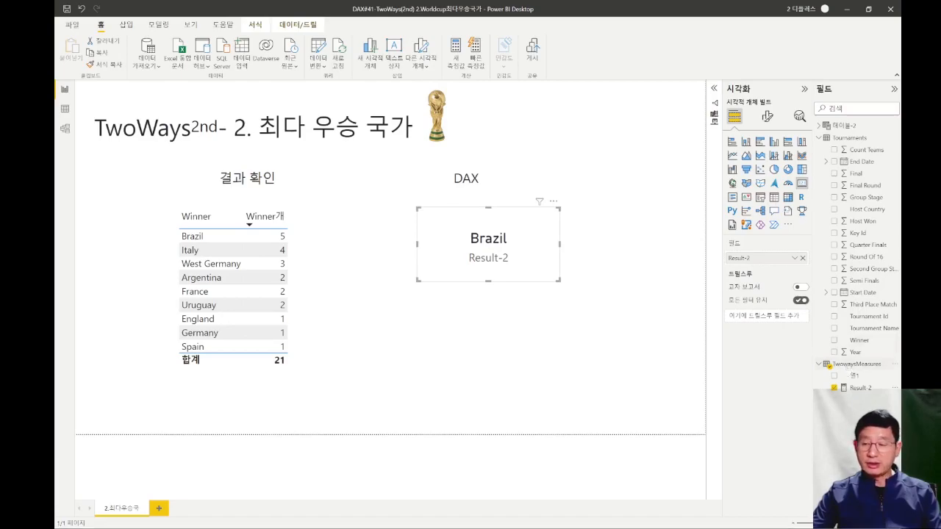
mouse_move(723, 243)
left_mouse_down()
mouse_move(898, 276)
mouse_move(885, 274)
left_mouse_up()
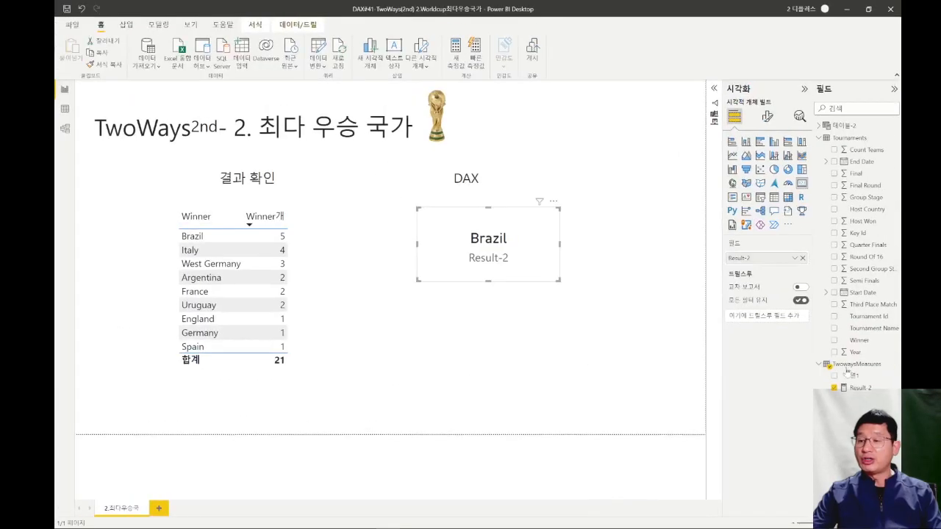
- Delete the 열1 column from the TwowaysMeasures table and shift the Result-2 card slightly to centre it under the DAX heading
left_click(894, 379)
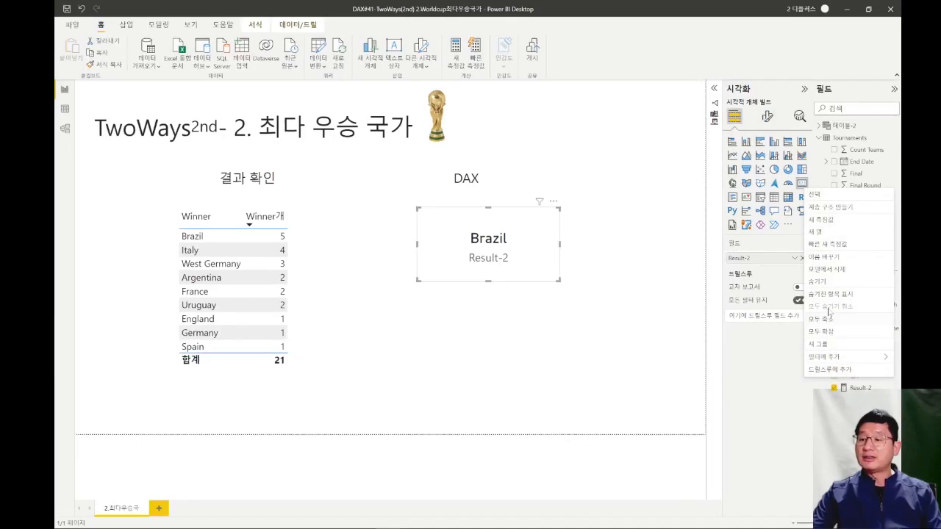
left_click(829, 271)
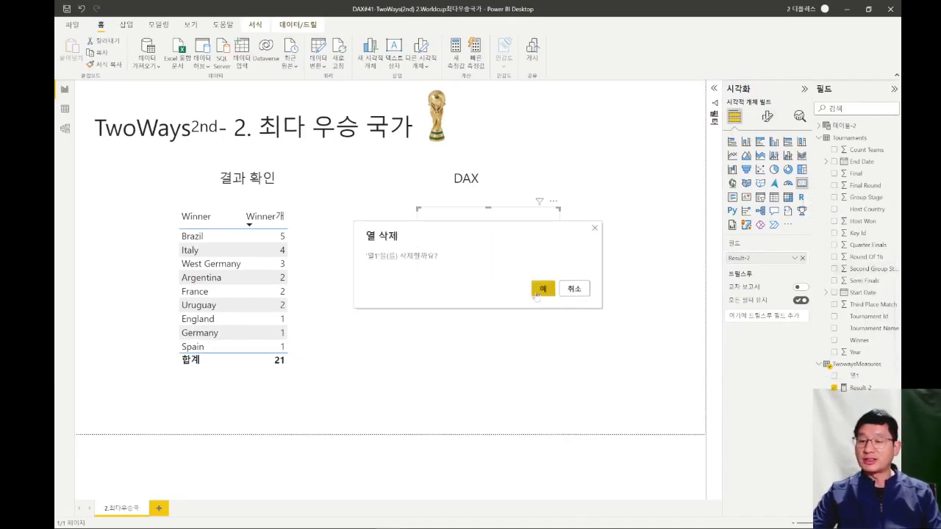
left_click(537, 293)
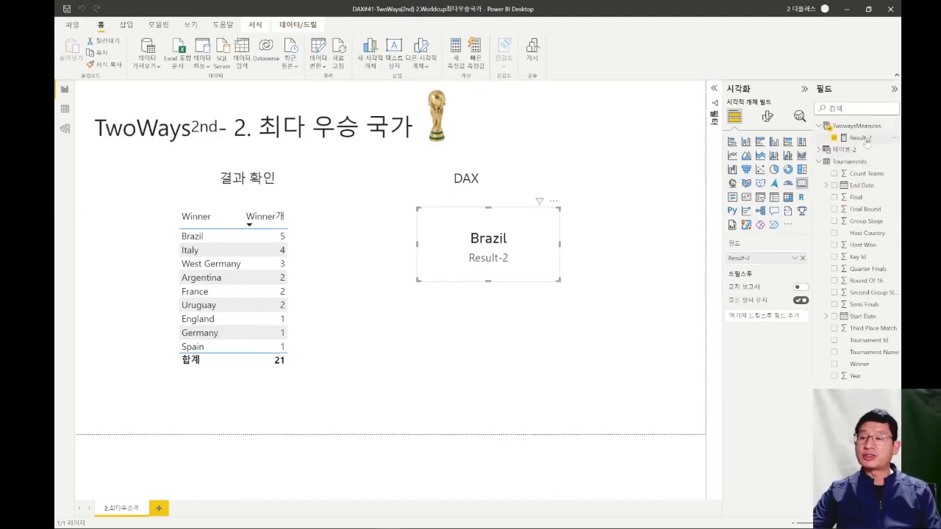
left_click_drag(534, 262, 514, 257)
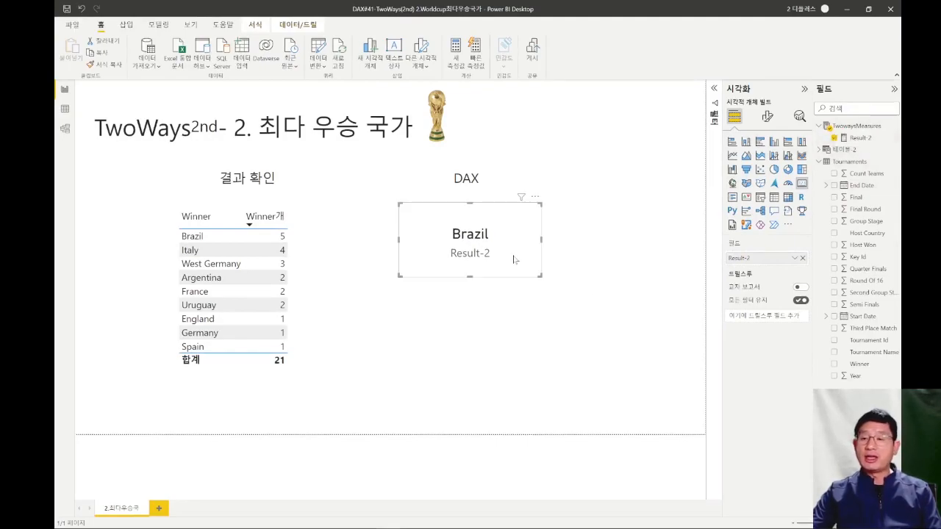
- Open the Result-2 formula and insert a VAR line followed by two blank lines above CALCULATE
left_click(853, 138)
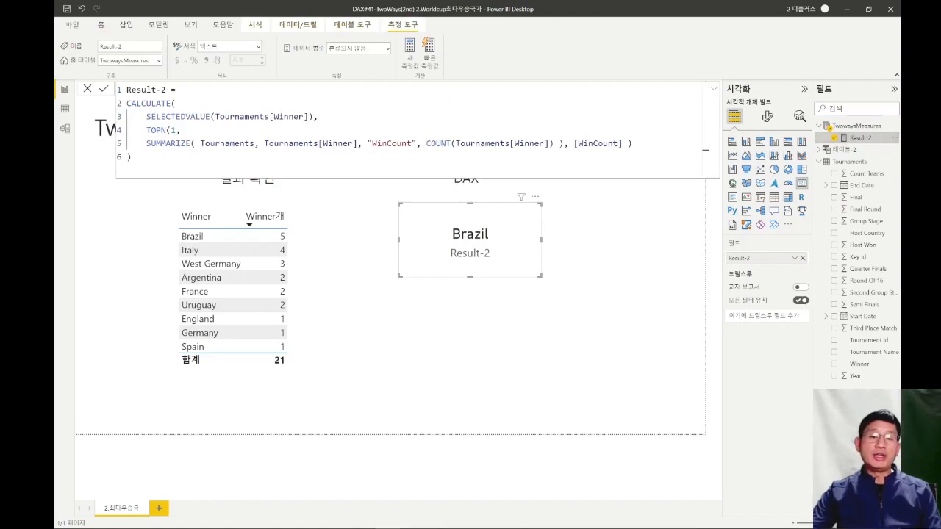
left_click(314, 116)
left_click(632, 144)
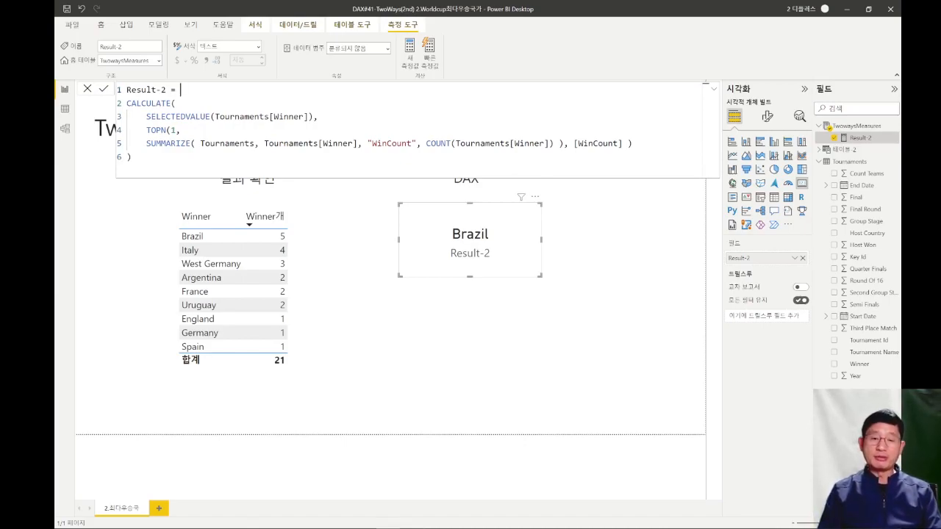
key("shift+Return")
type("VAR")
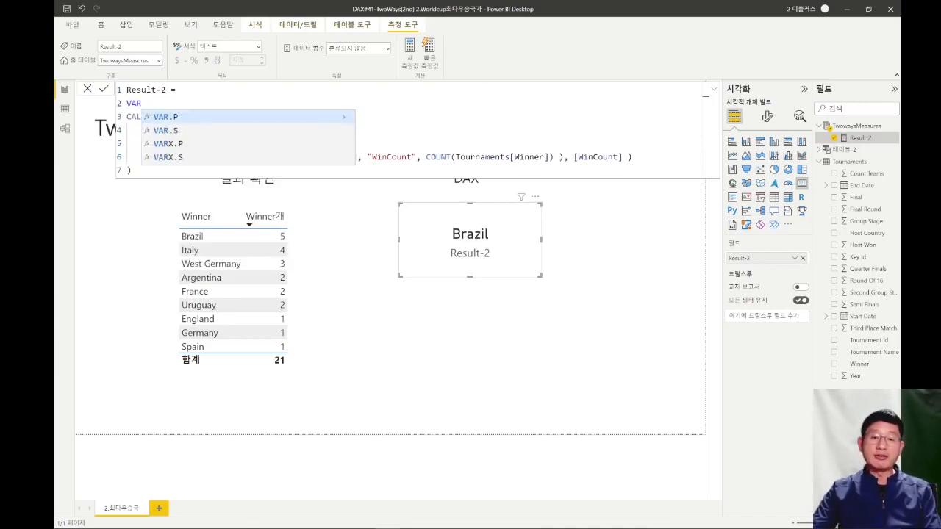
key("shift+Return")
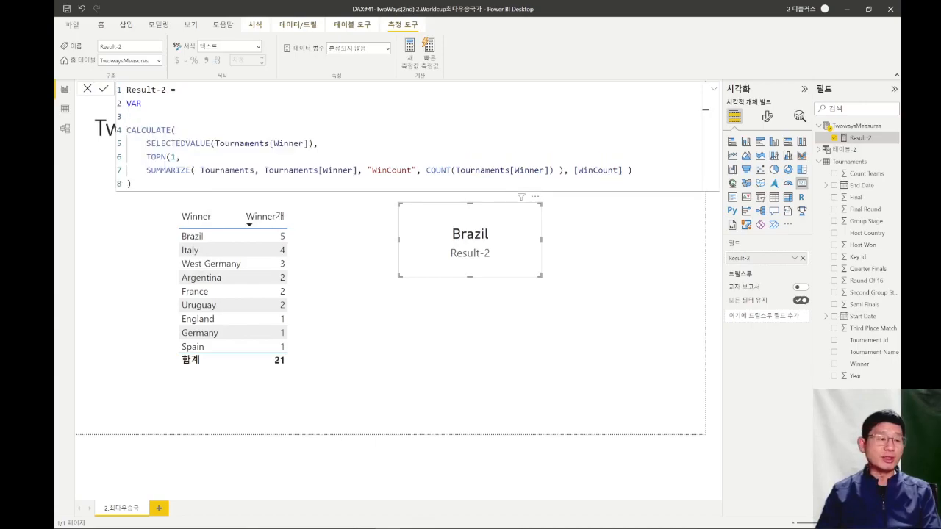
key("shift+Return")
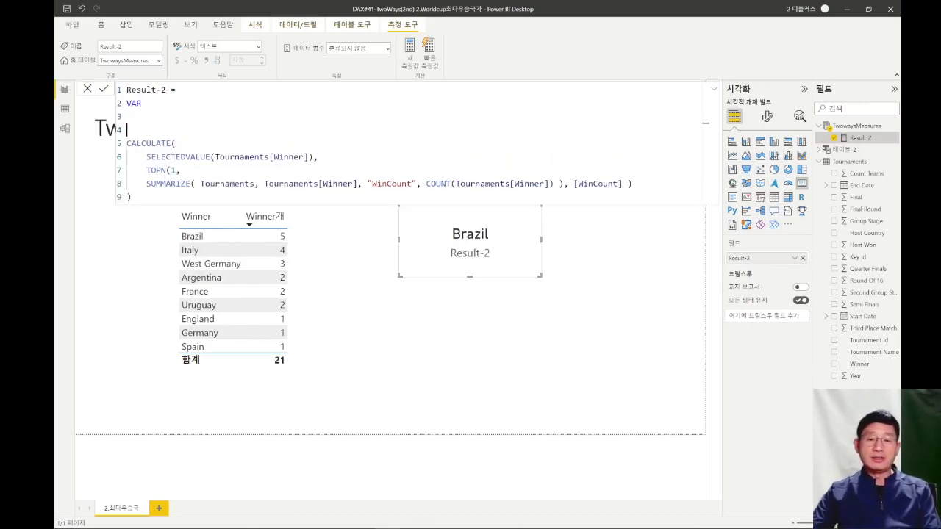
left_click(142, 103)
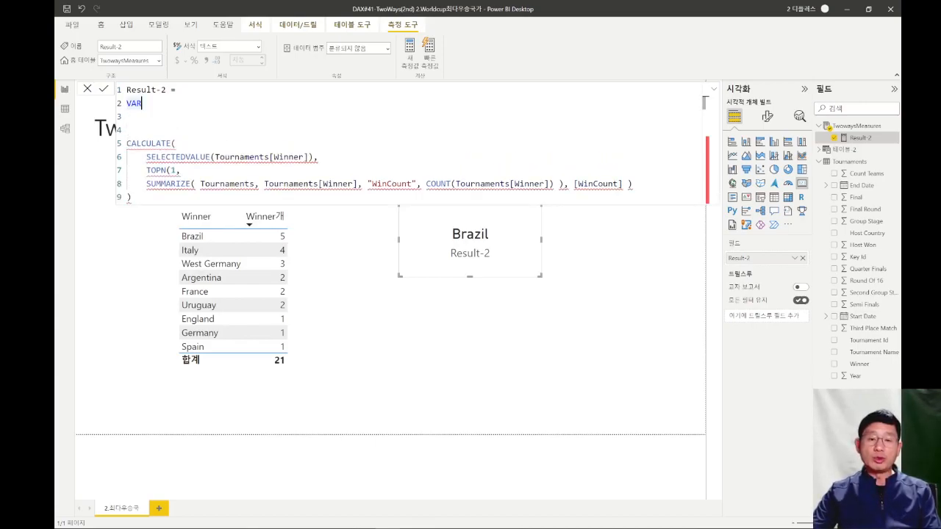
- Move the SUMMARIZE expression out of TOPN into a variable named WinnerT, indented on the line below its declaration
left_click_drag(147, 184, 563, 183)
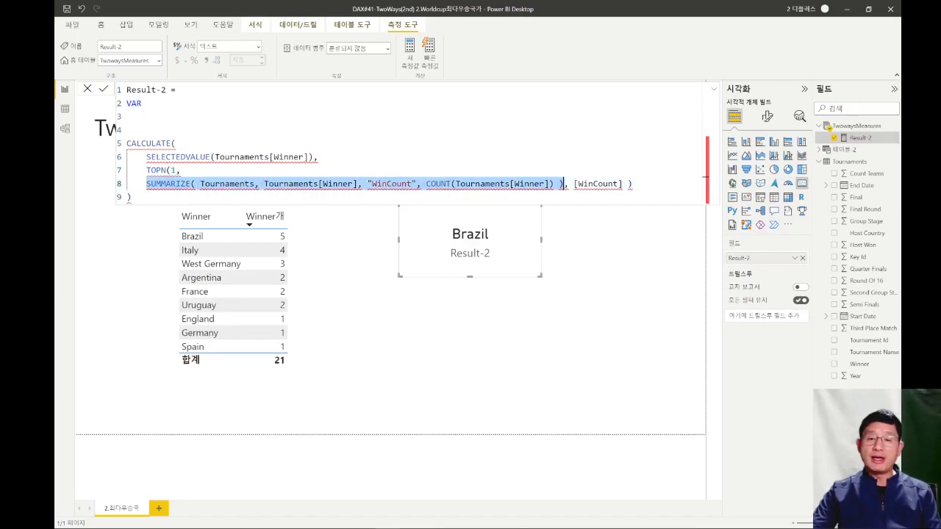
key("ctrl+x")
left_click(146, 103)
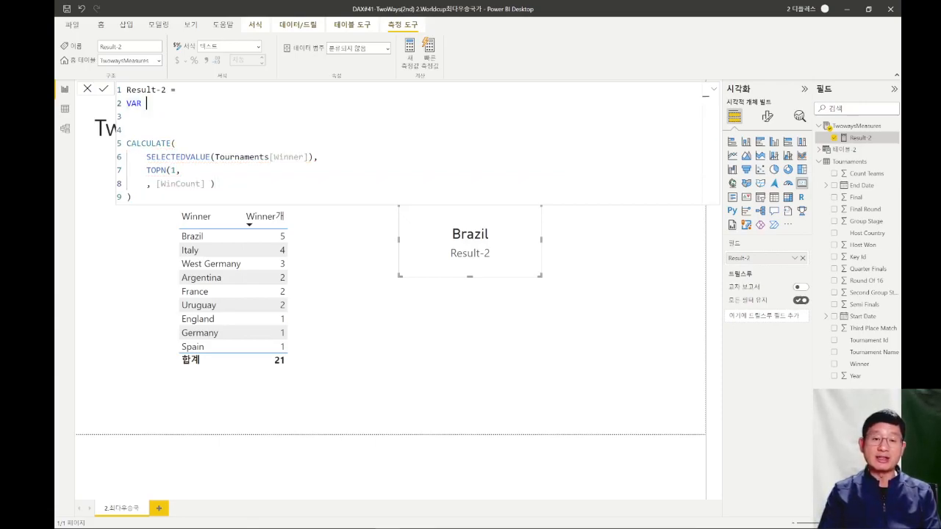
type("Win")
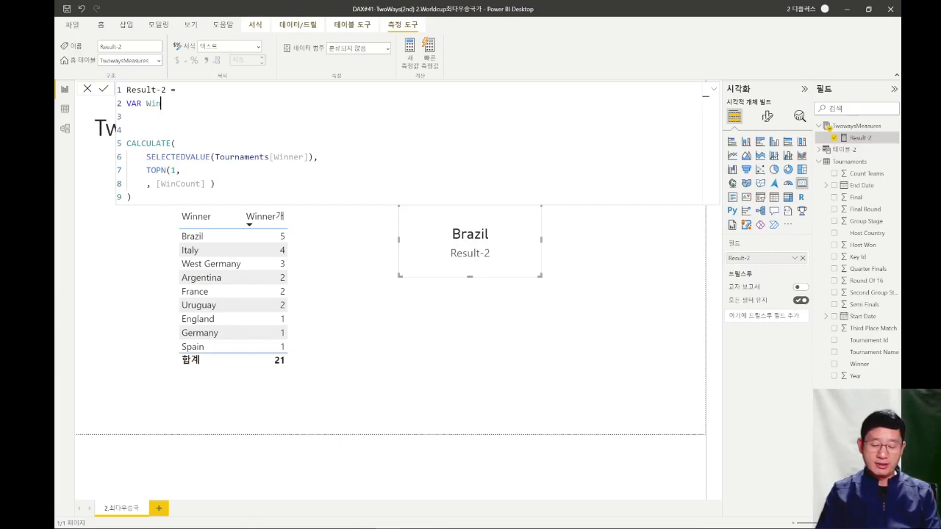
type("nerT ")
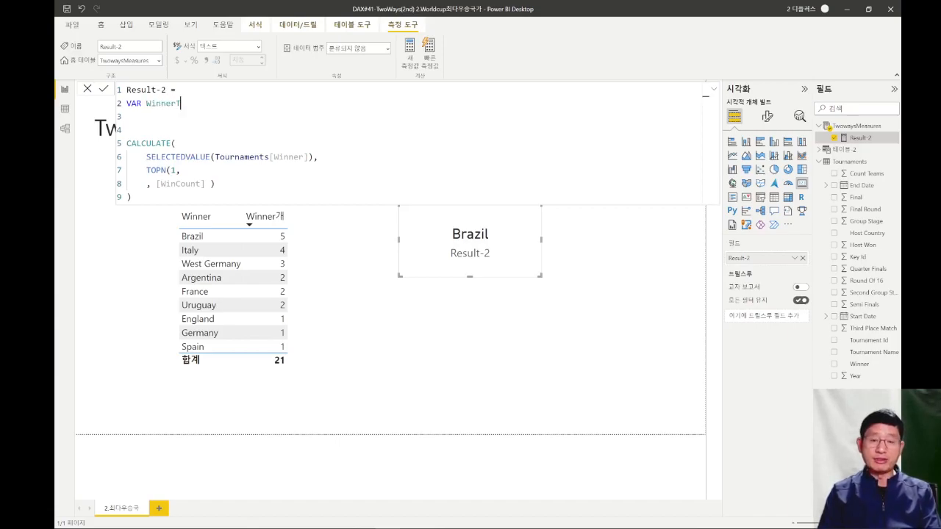
type("=")
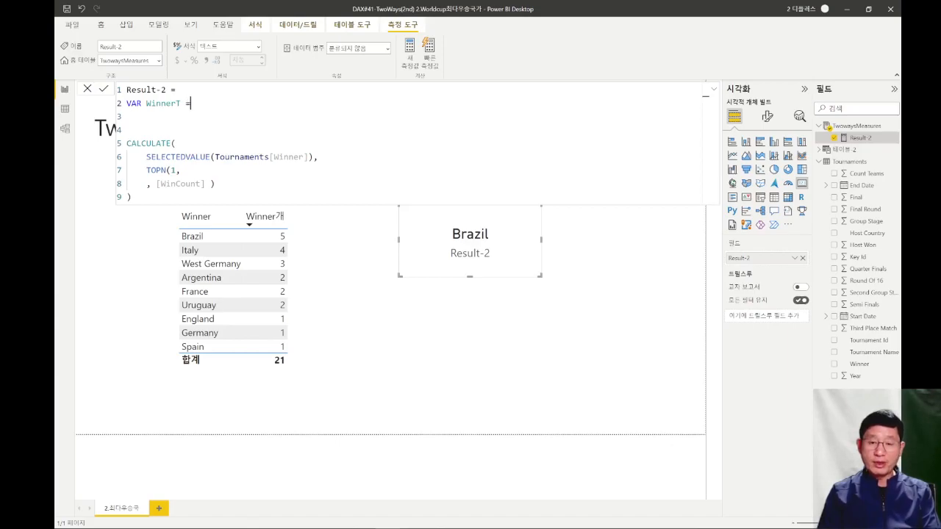
key("Down")
key("ctrl+v")
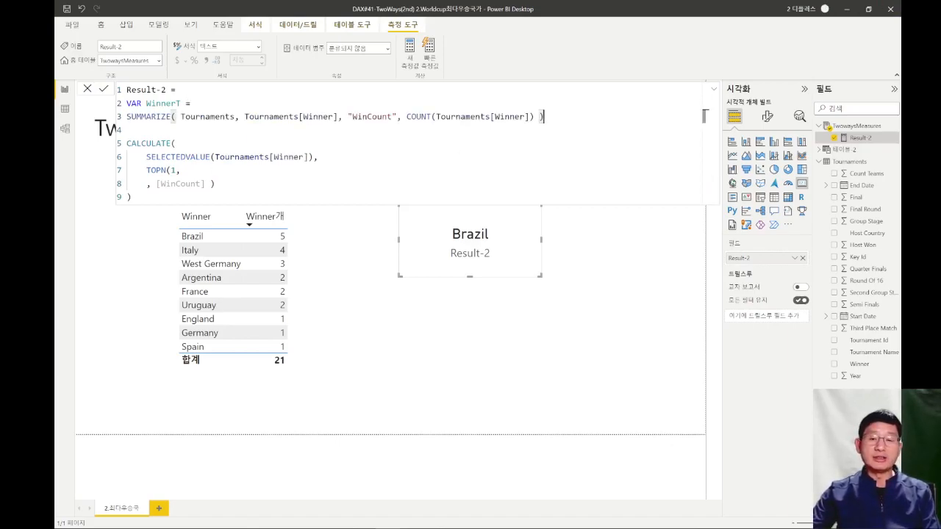
key("Home")
key("Tab")
- Declare a second variable named TopWinner on the line below the SUMMARIZE expression
key("Down")
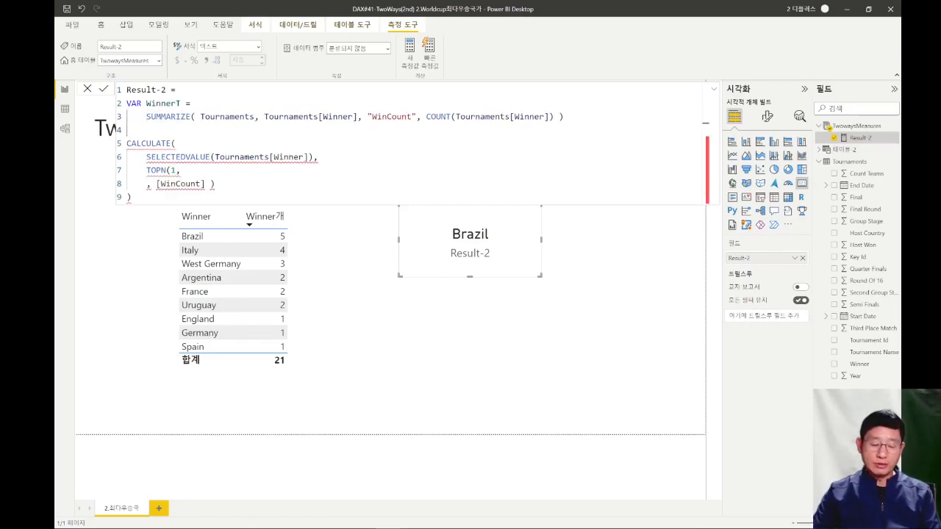
type("VAR")
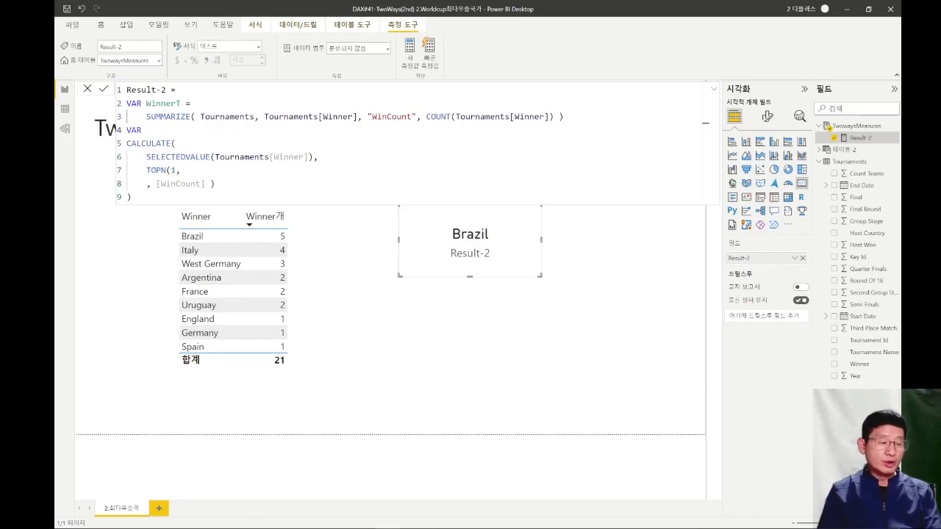
type(" To")
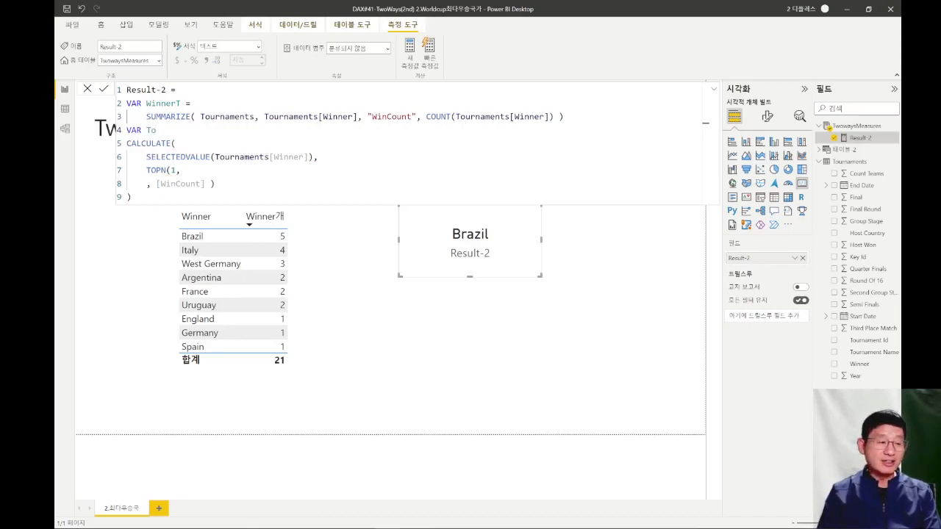
type("pWin")
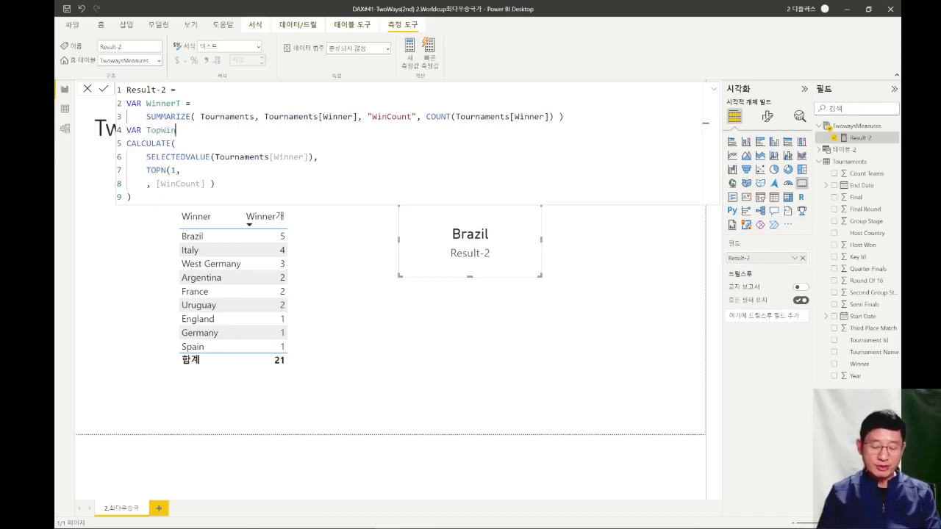
type("ner =")
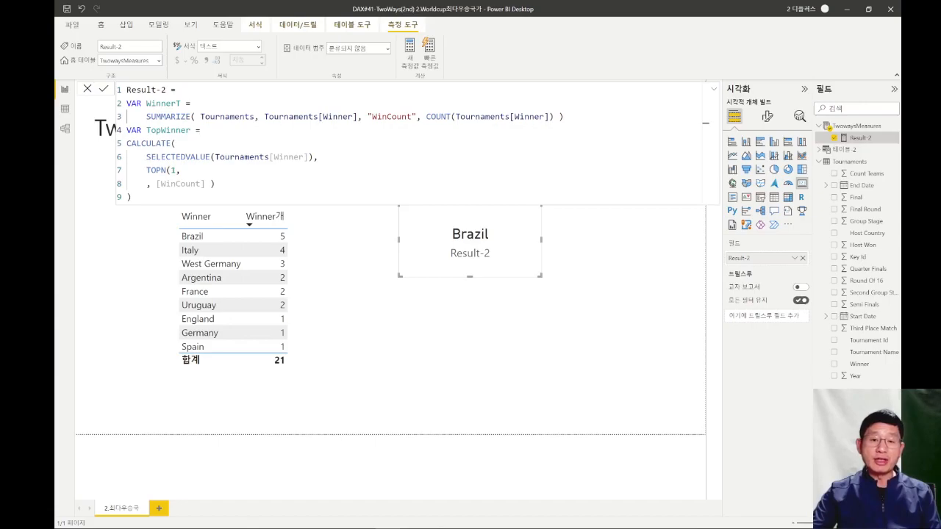
- Copy the TOPN expression into the TopWinner declaration and delete the original TOPN lines and closing parenthesis from CALCULATE
left_click(146, 169)
key("shift+Right")
key("shift+Right")
key("shift+Right")
key("shift+Right")
key("shift+Right")
key("shift+Right")
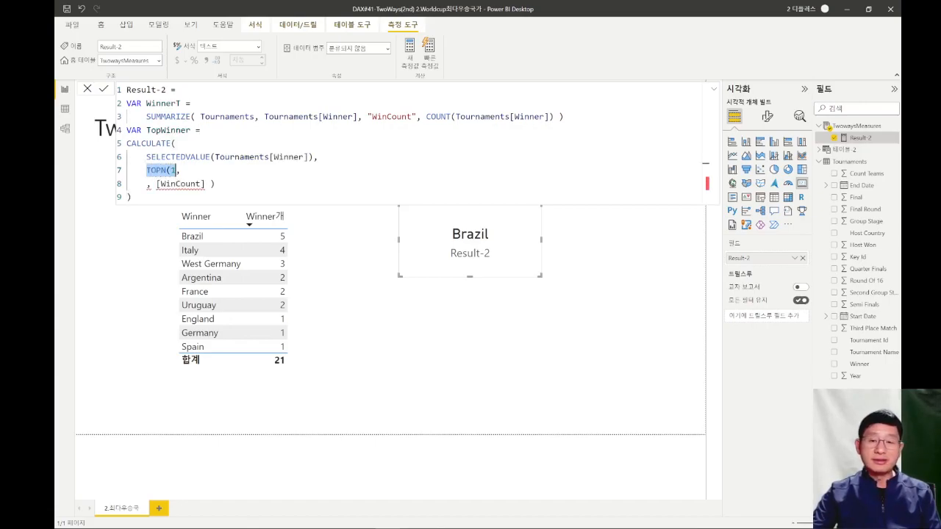
key("shift+Right")
key("shift+Down")
key("shift+End")
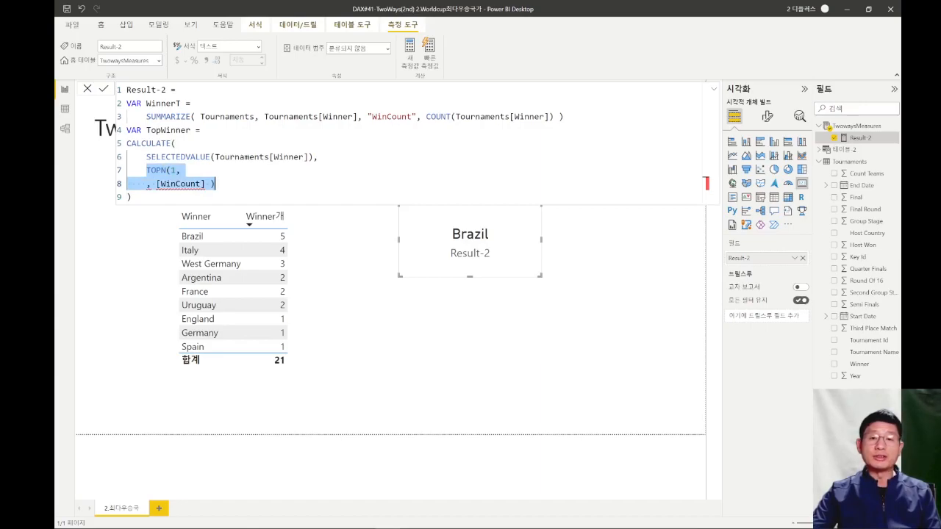
key("ctrl+c")
left_click(200, 130)
key("ctrl+v")
left_click(203, 130)
left_click_drag(137, 211, 114, 187)
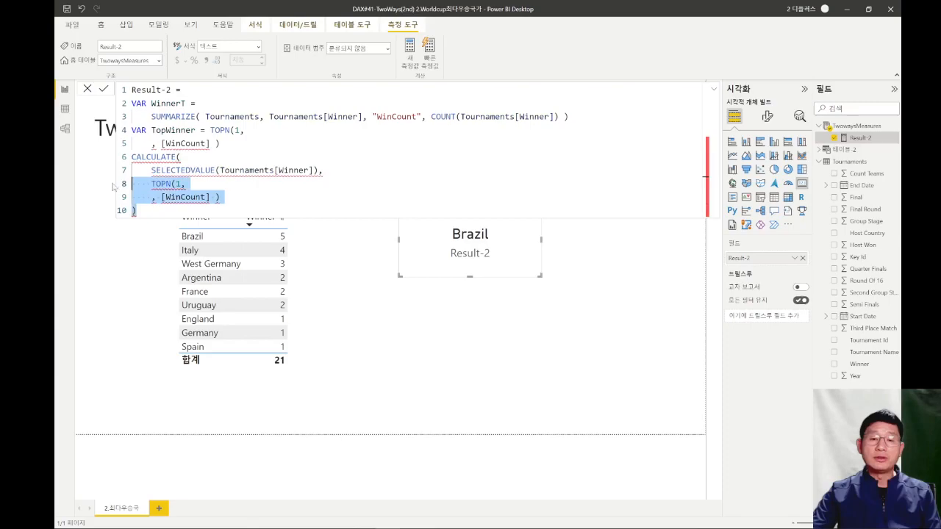
key("BackSpace")
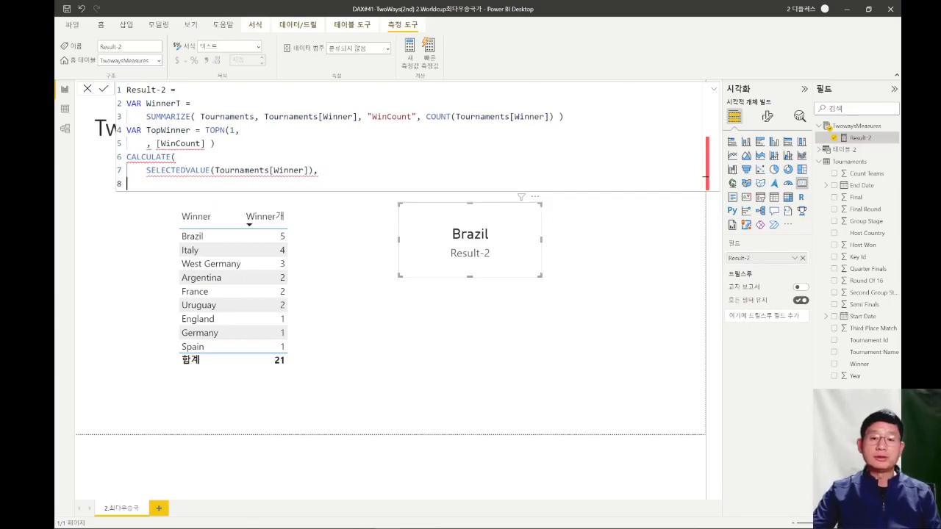
- Insert WinnerT as the table argument of TOPN in the TopWinner variable, with a space before it
left_click(240, 130)
key("ctrl+space")
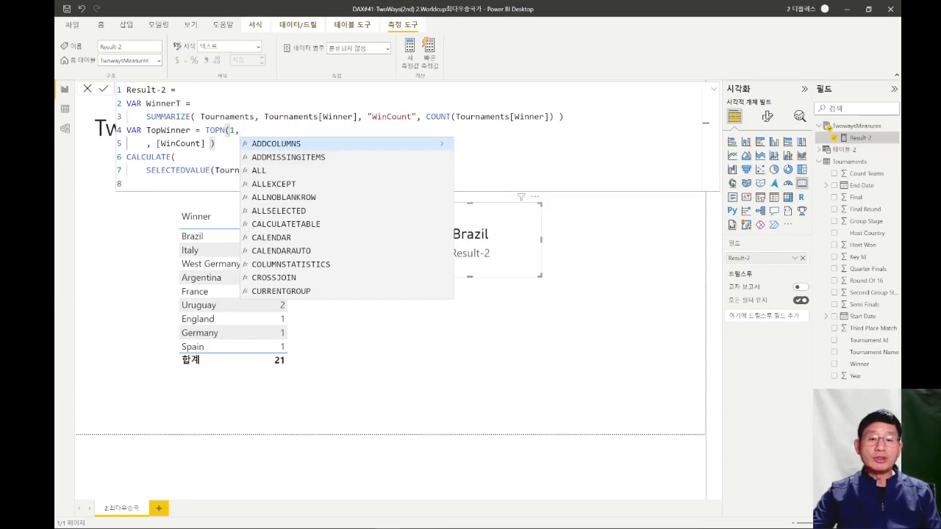
left_click(230, 130)
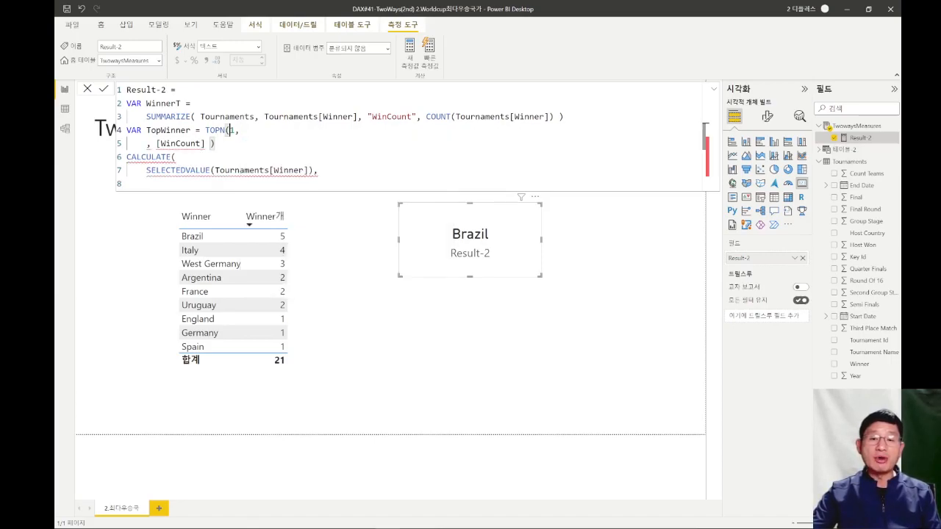
left_click_drag(146, 103, 182, 103)
left_click(195, 116)
key("ctrl+c")
left_click(240, 129)
key("ctrl+v")
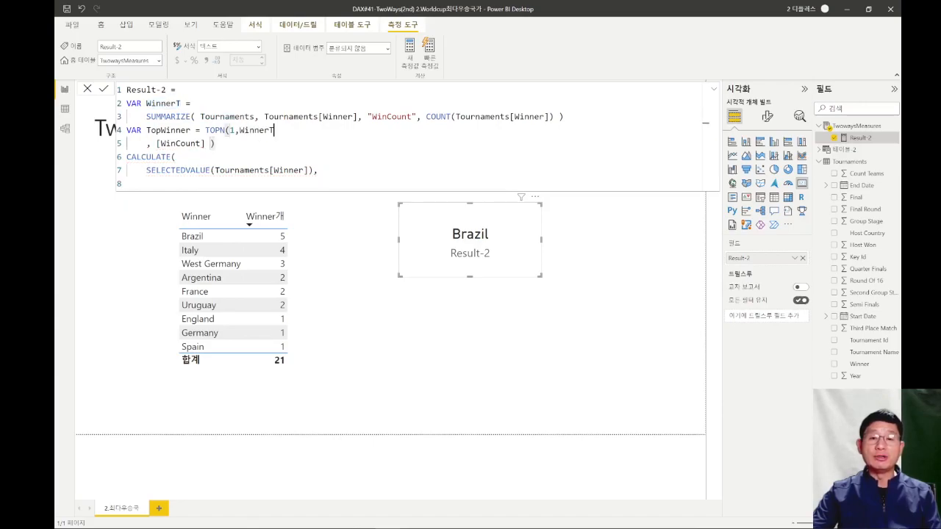
key("ctrl+Left")
key("End")
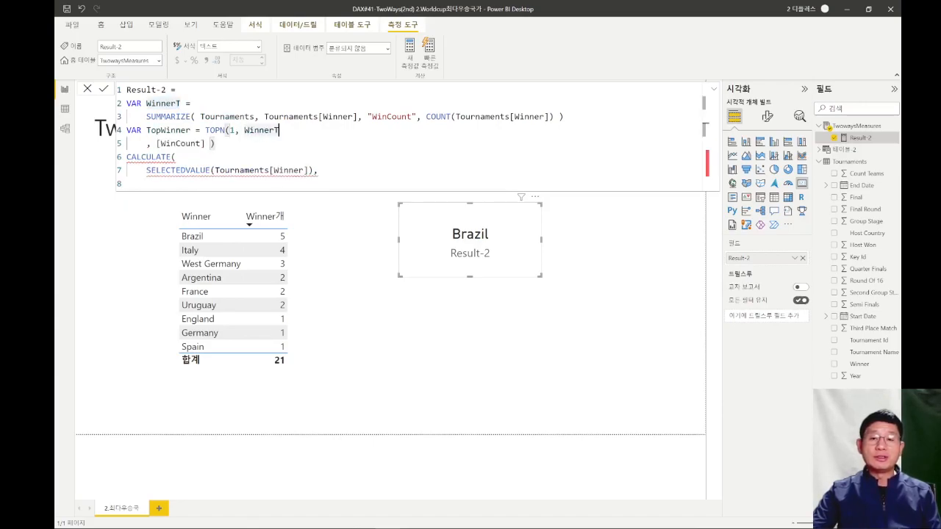
- Join the [WinCount] argument onto the TopWinner line so it reads TOPN(1, WinnerT, [WinCount] )
key("Delete")
key("Delete")
key("Delete")
key("Delete")
key("Delete")
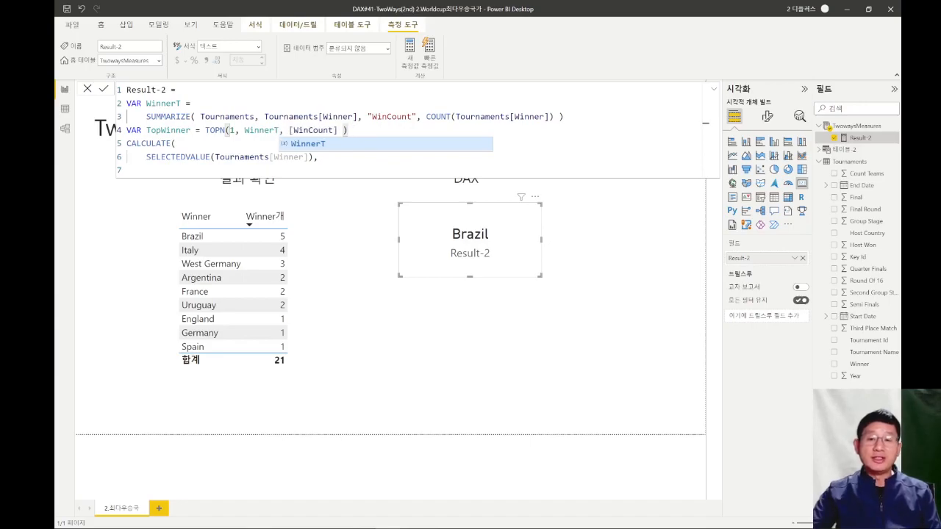
left_click(263, 130)
left_click(309, 130)
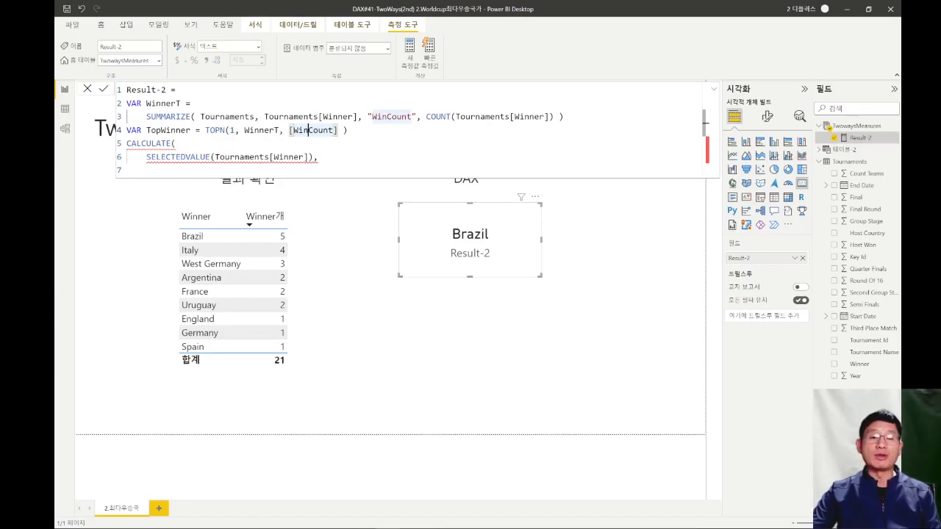
left_click(175, 144)
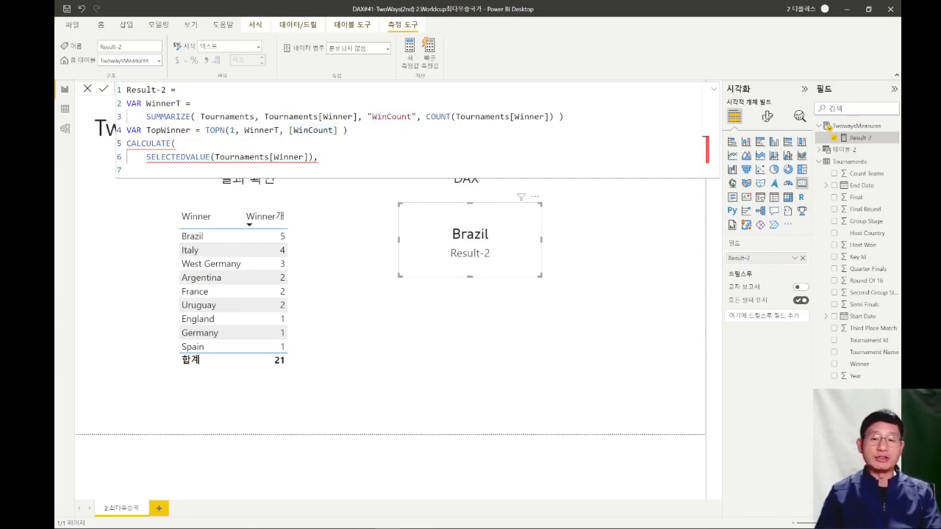
- Add a return line between the TopWinner variable and CALCULATE
left_click(347, 130)
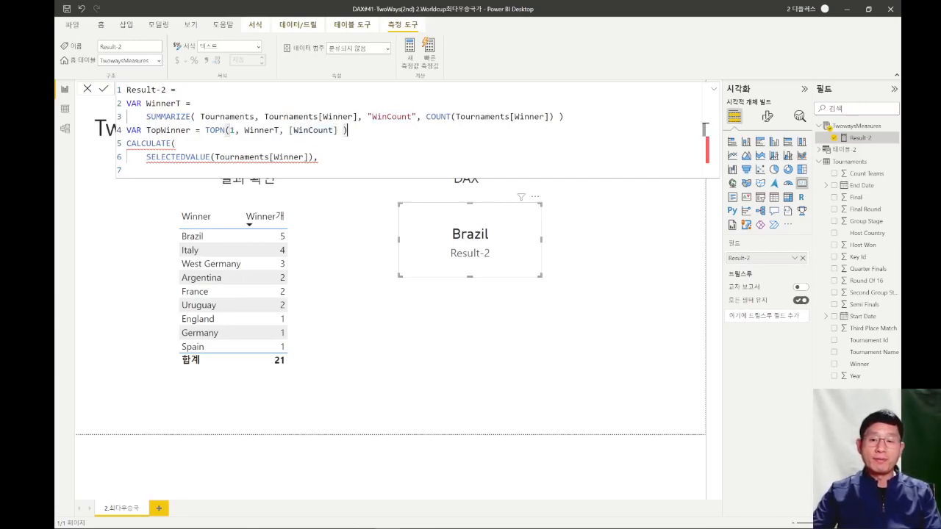
key("Return")
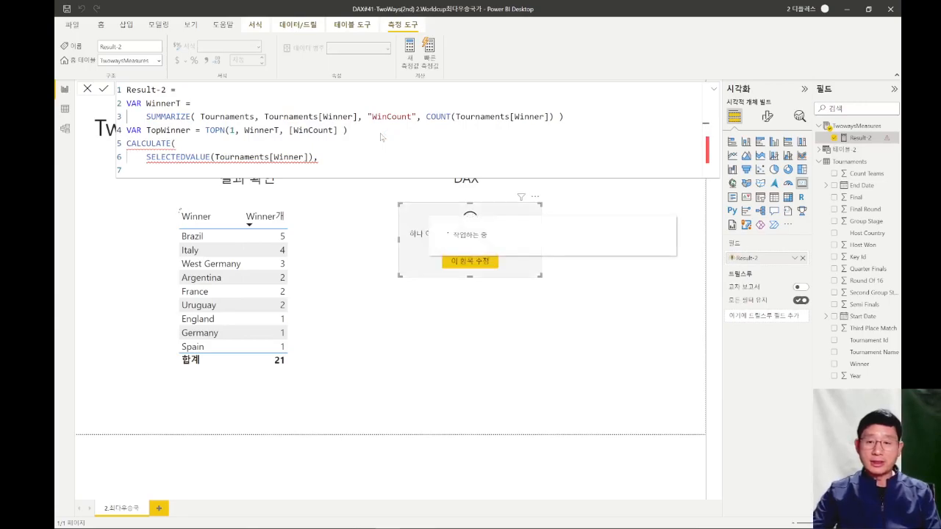
left_click(347, 130)
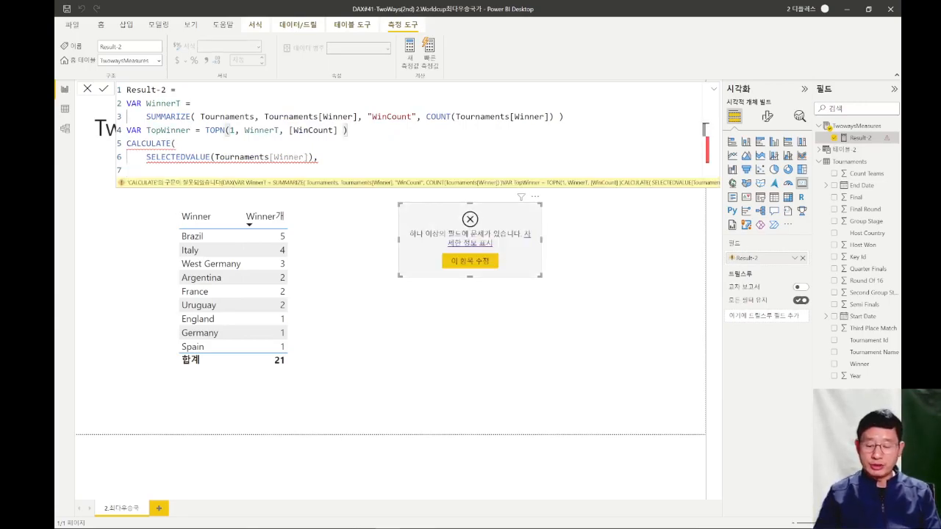
key("shift+Return")
type("retu")
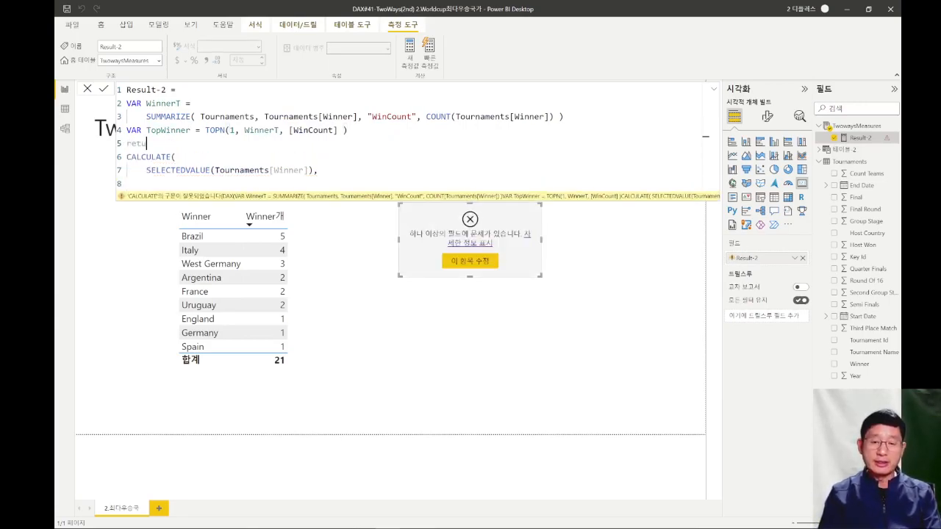
type("rn")
- Bring SELECTEDVALUE(Tournaments[Winner]) up onto the same line as CALCULATE
key("Down")
key("Right")
key("Right")
key("Right")
key("Right")
key("Delete")
key("Delete")
key("Delete")
key("Delete")
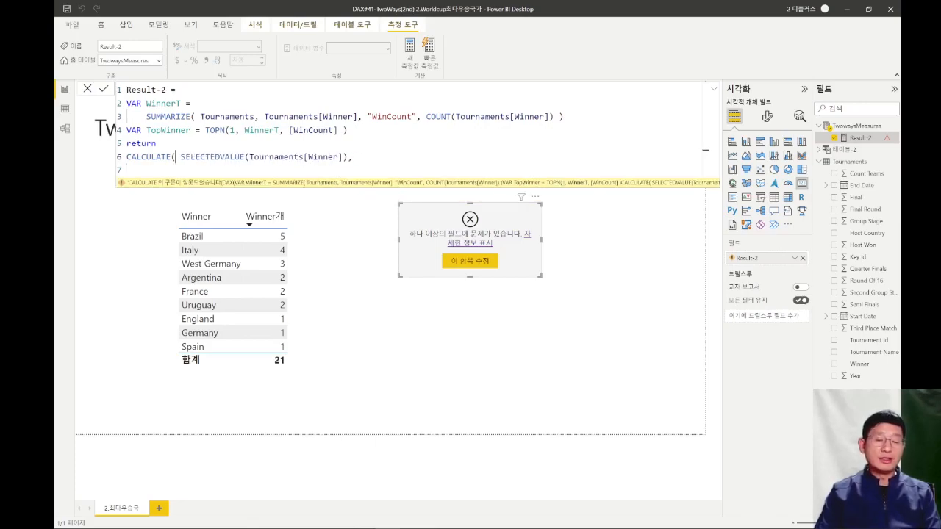
- Complete CALCULATE with TopWinner as its filter and a closing parenthesis, commit the measure and remove the trailing blank line
left_click(268, 156)
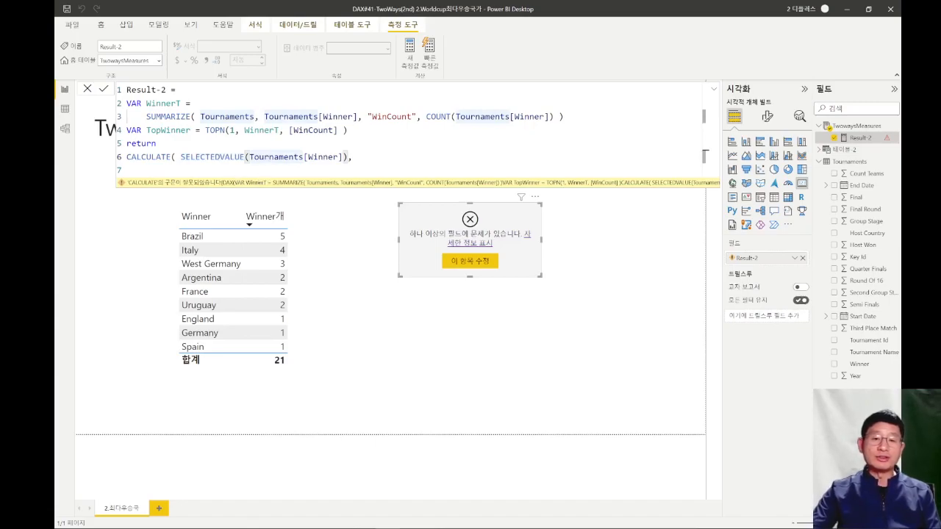
left_click_drag(146, 130, 192, 130)
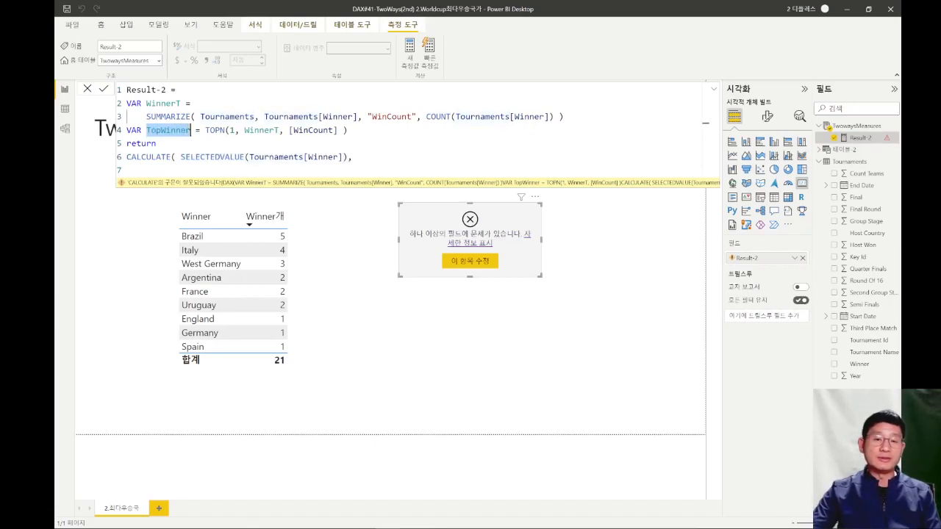
left_click(191, 130)
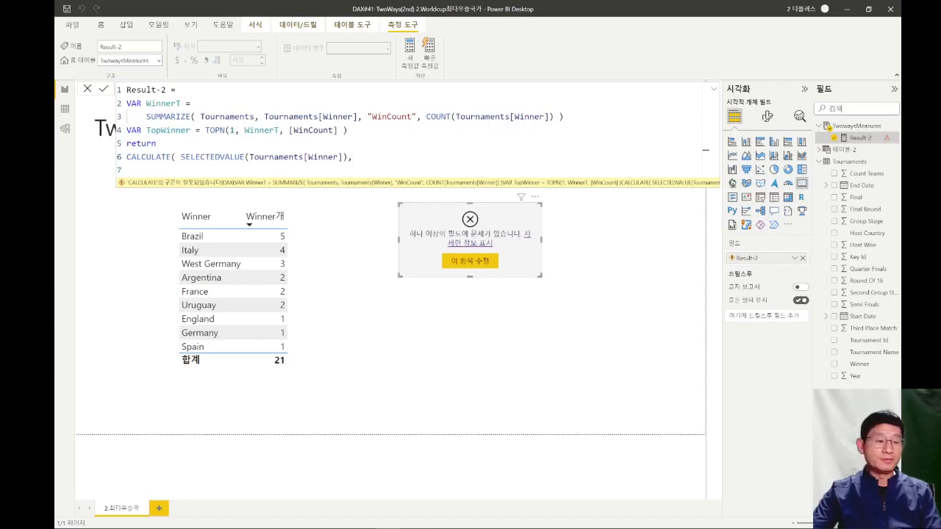
key("ctrl+v")
type(")")
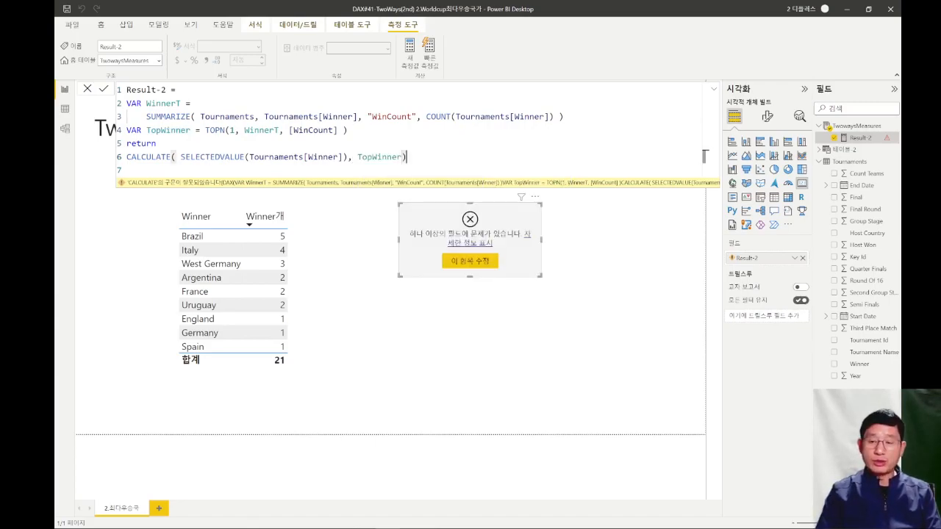
key("Return")
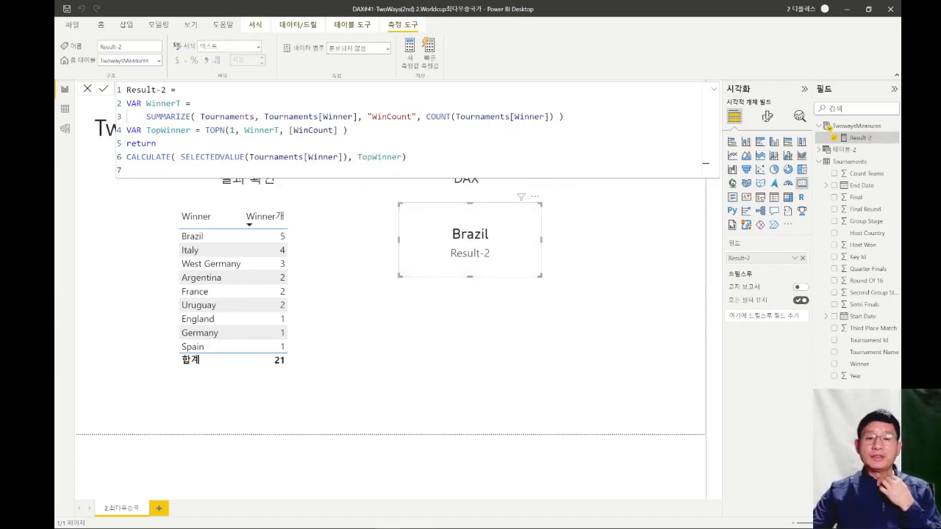
key("BackSpace")
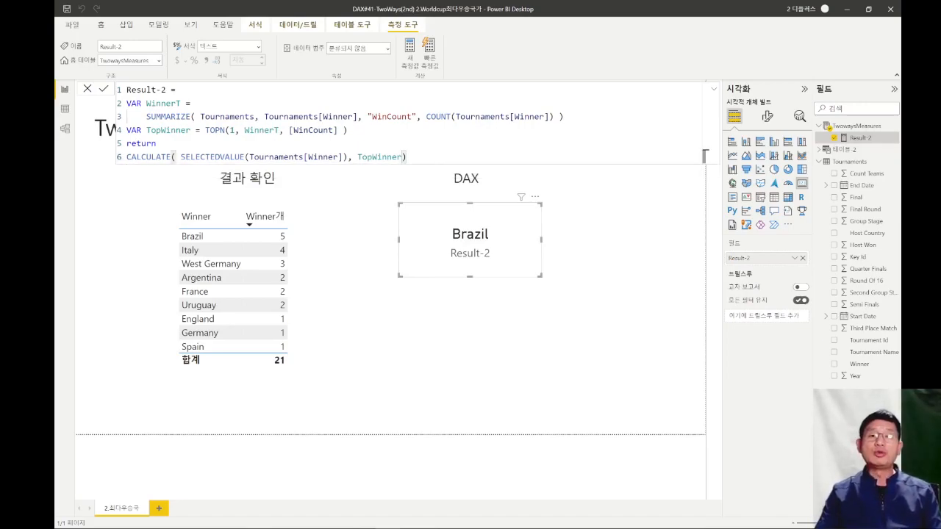
left_click(347, 130)
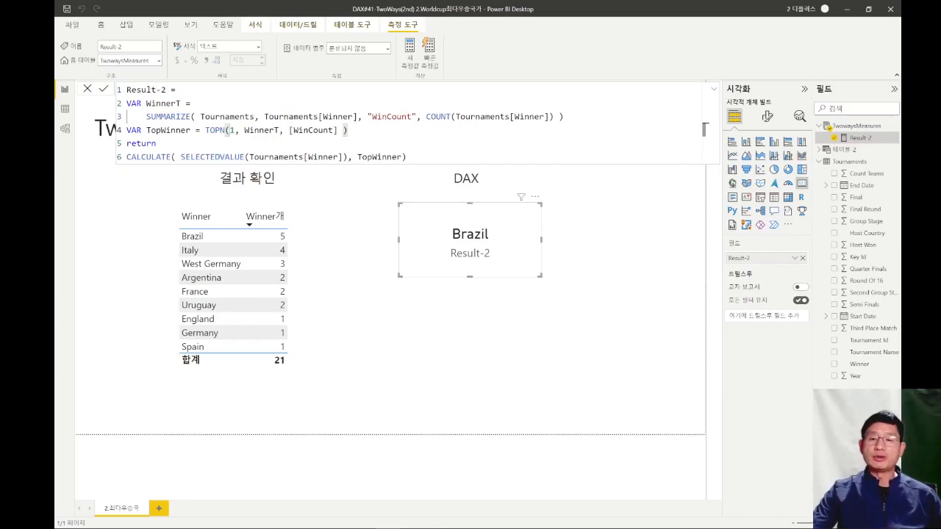
scroll(345, 133, "up", 2)
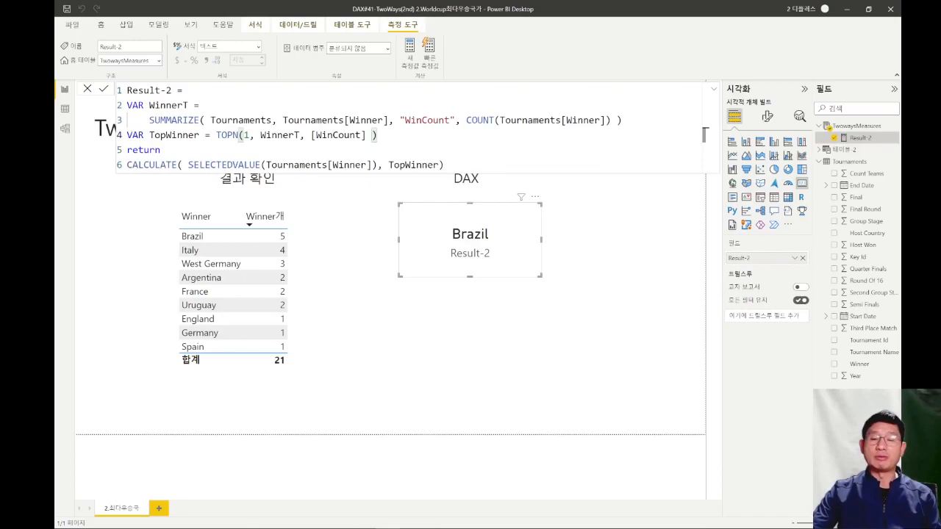
scroll(345, 133, "down", 1)
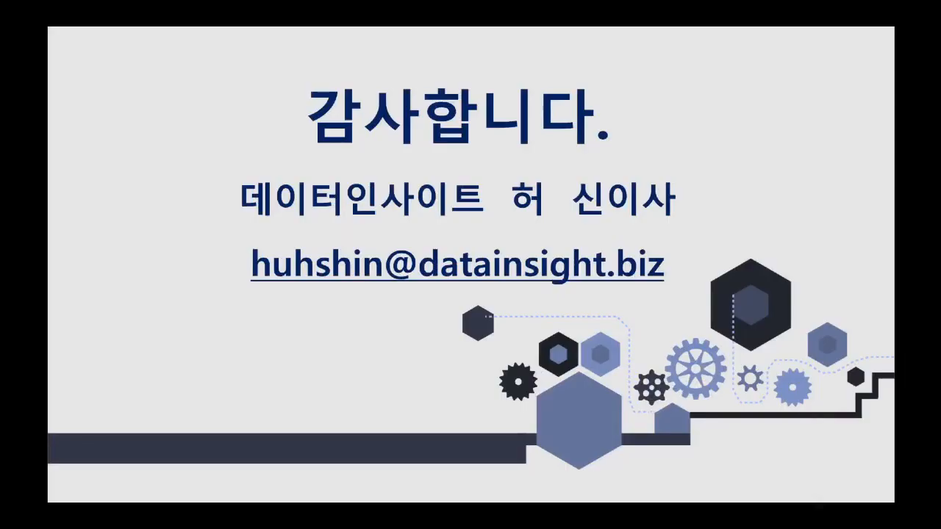